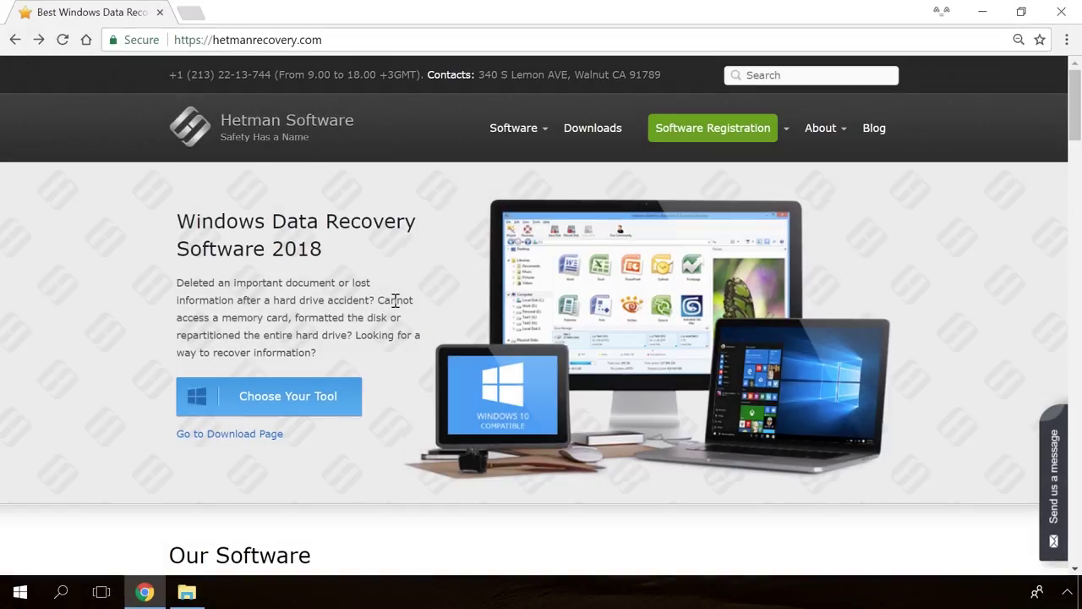
# - Download the Hetman Partition Recovery installer from its product page
pyautogui.scroll(-3, 395, 301)
pyautogui.scroll(-15, 395, 303)
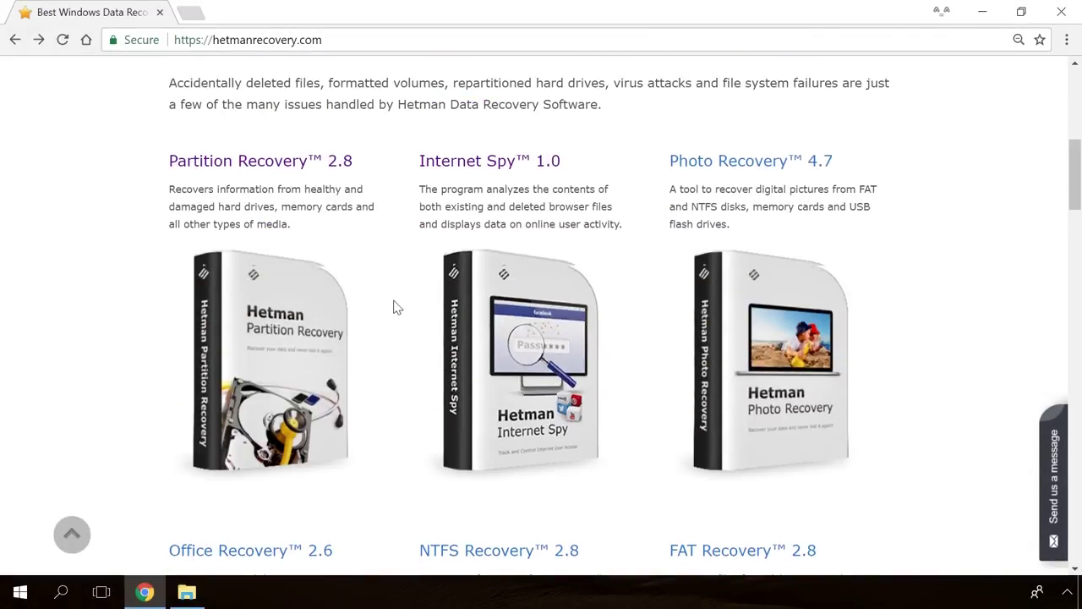
pyautogui.scroll(15, 395, 306)
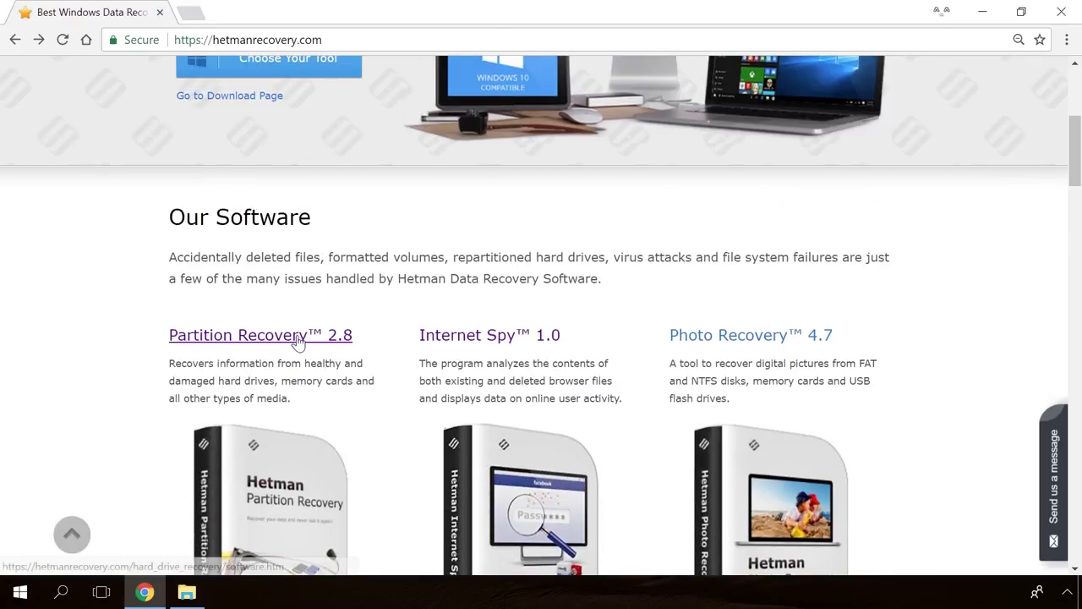
pyautogui.click(297, 338)
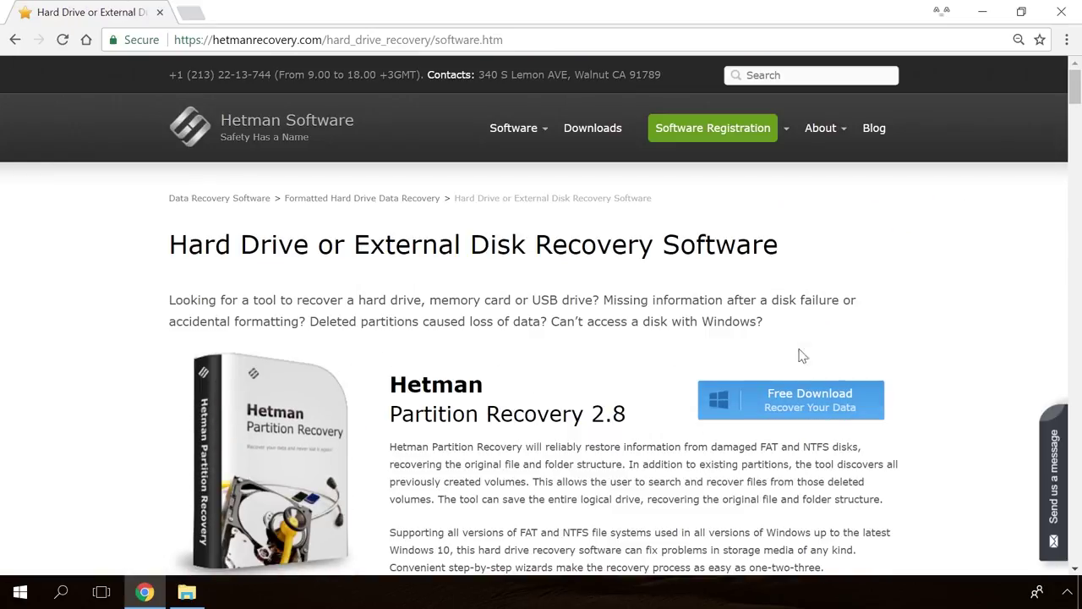
pyautogui.click(779, 399)
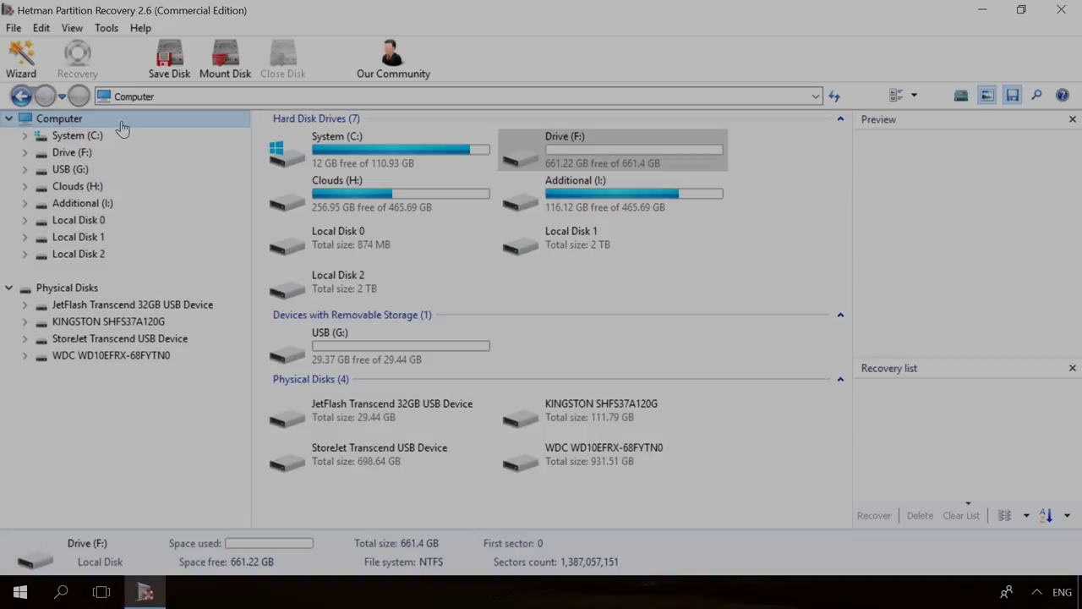
# - Fast-scan Drive (F:) and recover the deleted video 856071704.mp4
pyautogui.doubleClick(87, 154)
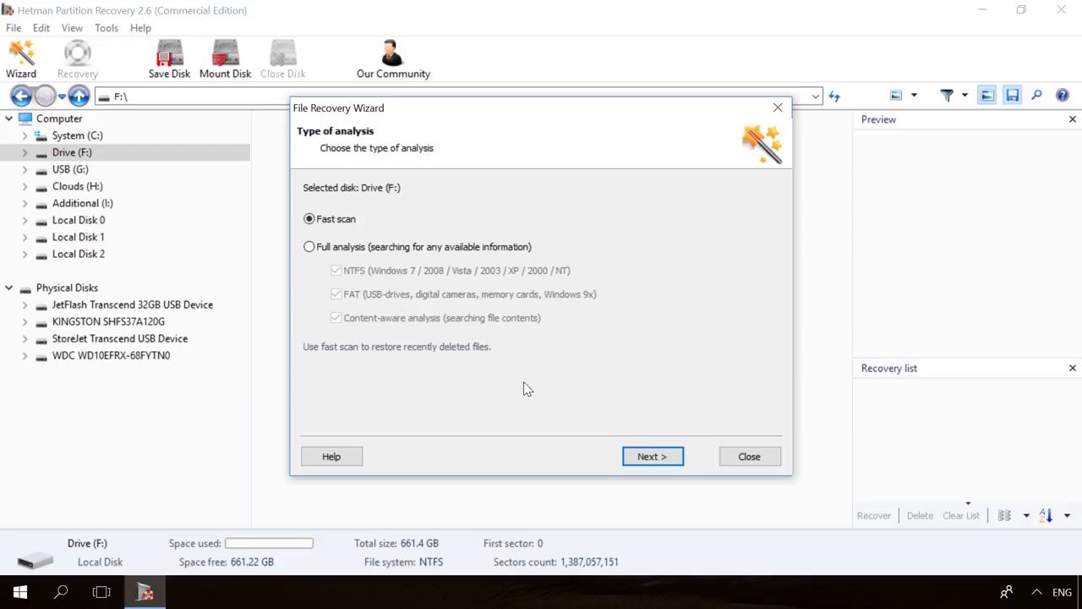
pyautogui.click(674, 458)
pyautogui.click(652, 457)
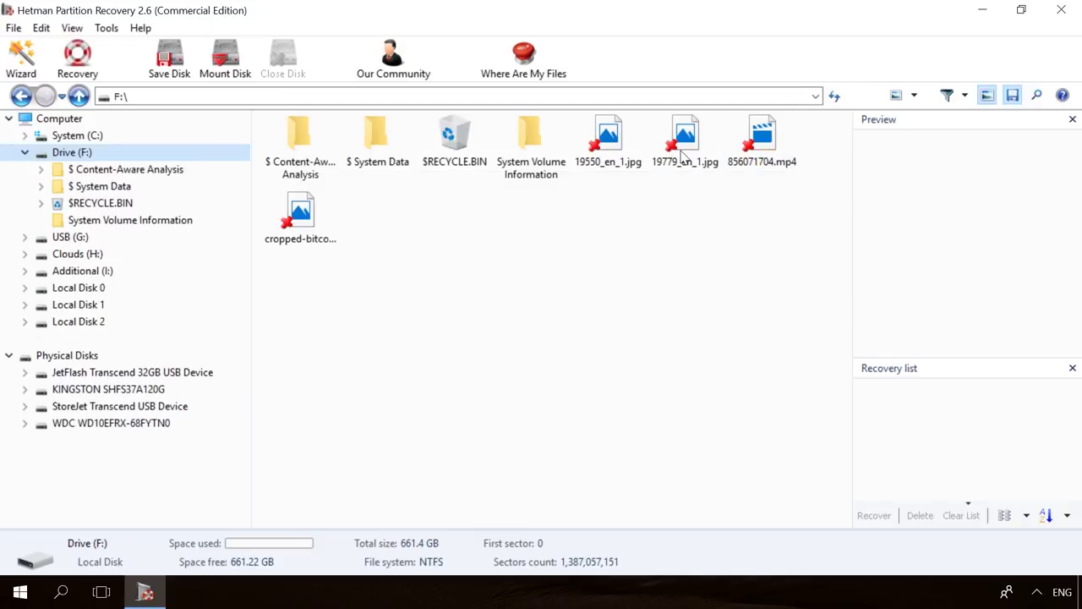
pyautogui.click(689, 135)
pyautogui.click(776, 137)
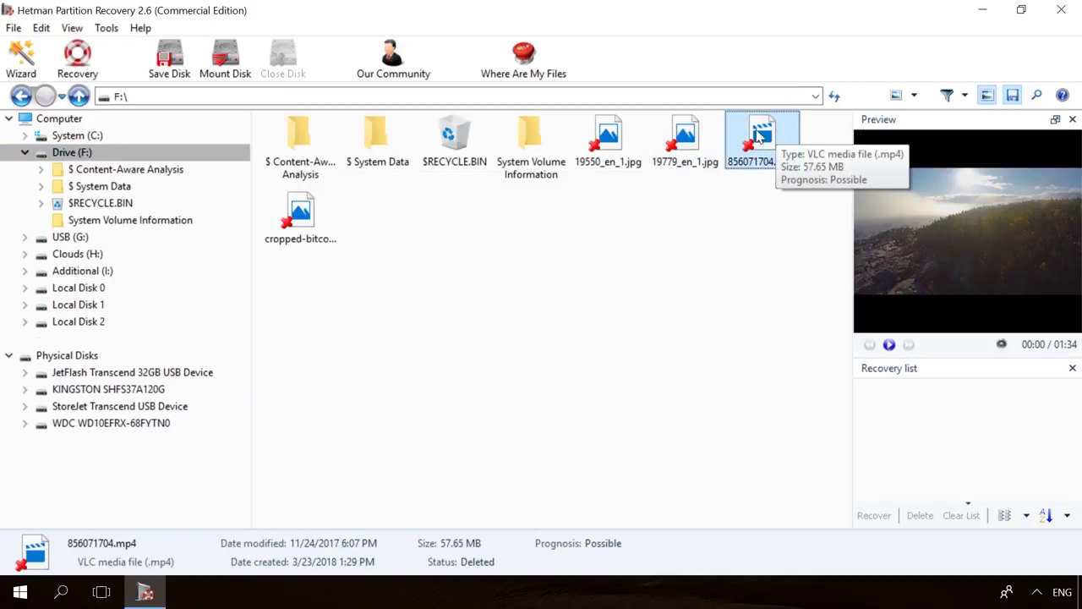
pyautogui.click(77, 57)
pyautogui.click(651, 456)
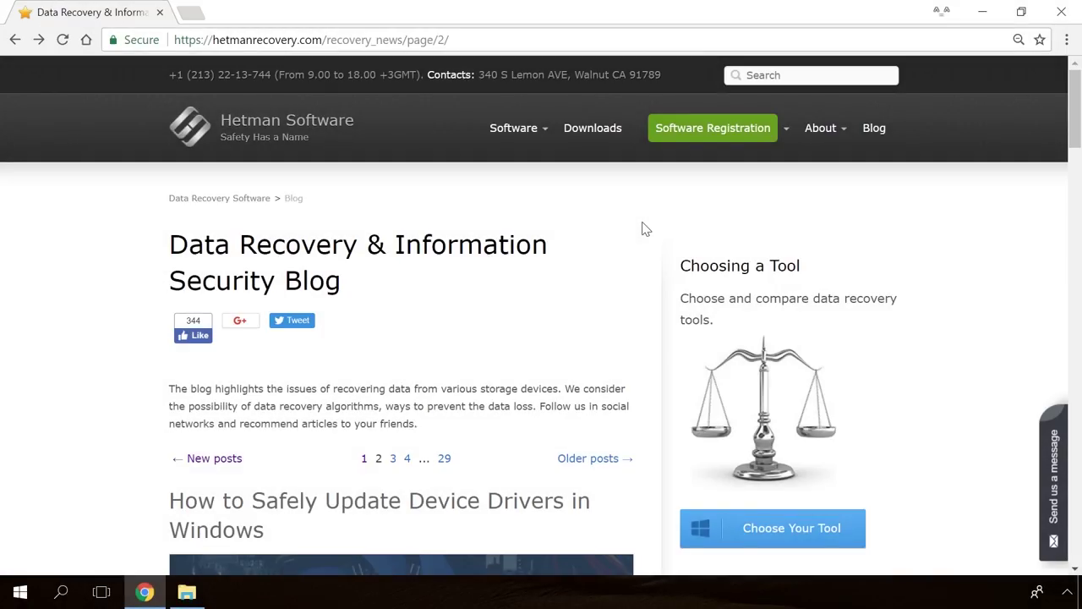
# - Open the 'Windows Detected a Hard Disk Problem' article from the blog
pyautogui.scroll(-20, 642, 229)
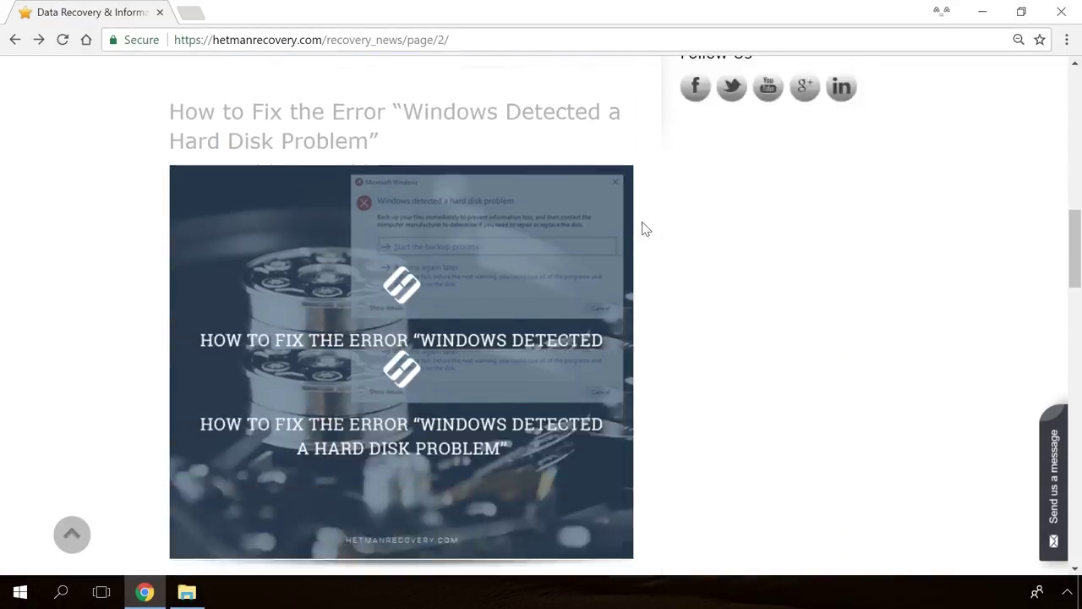
pyautogui.scroll(-7, 642, 229)
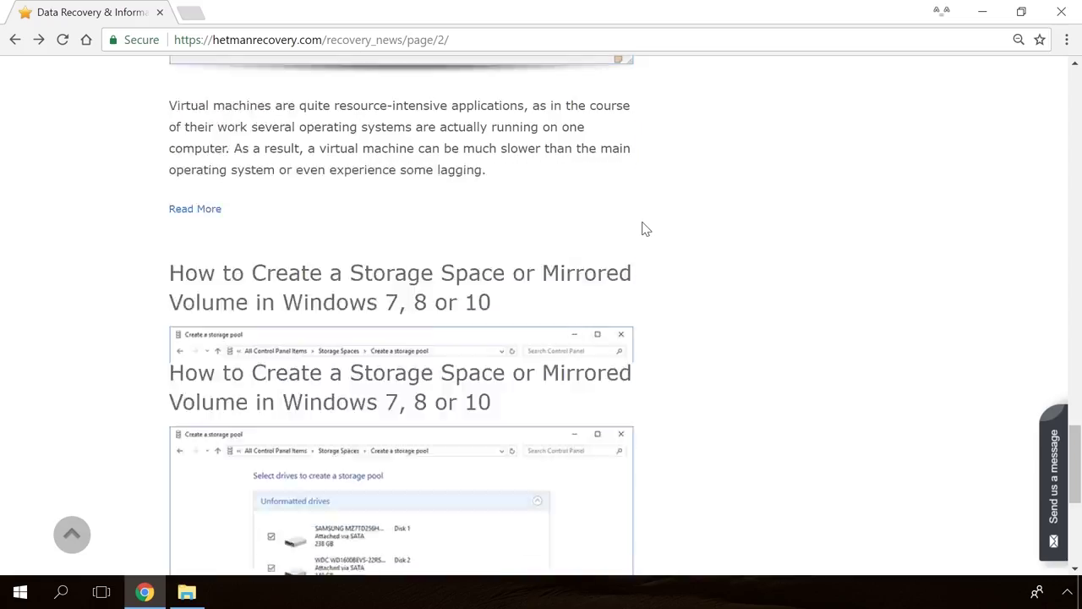
pyautogui.scroll(6, 643, 228)
pyautogui.scroll(10, 642, 228)
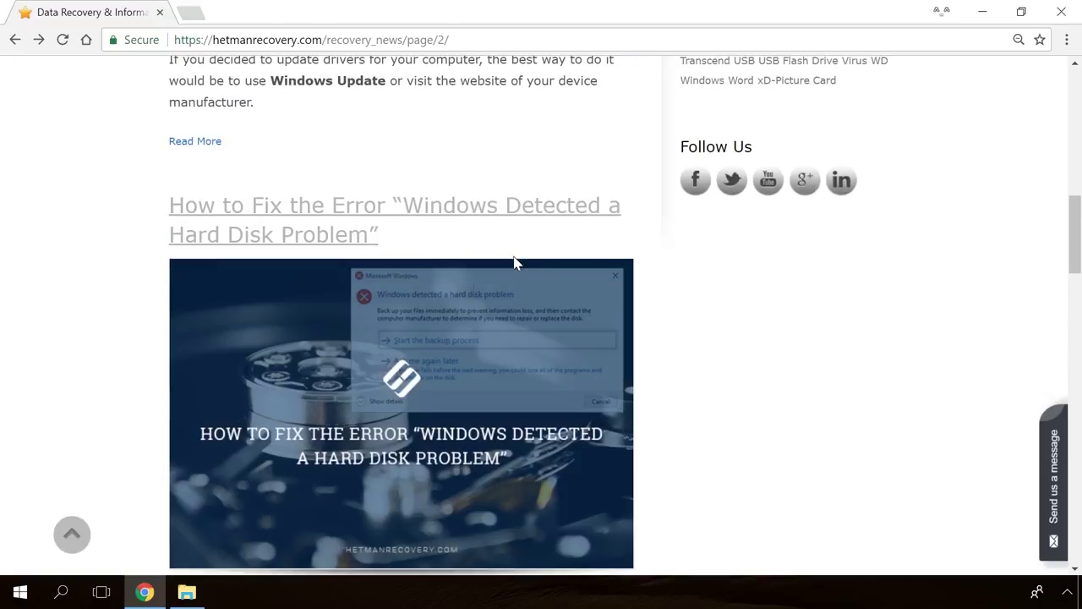
pyautogui.click(411, 301)
# - Start a message in the 'Send us a message' form reading 'Hello'
pyautogui.scroll(-15, 648, 363)
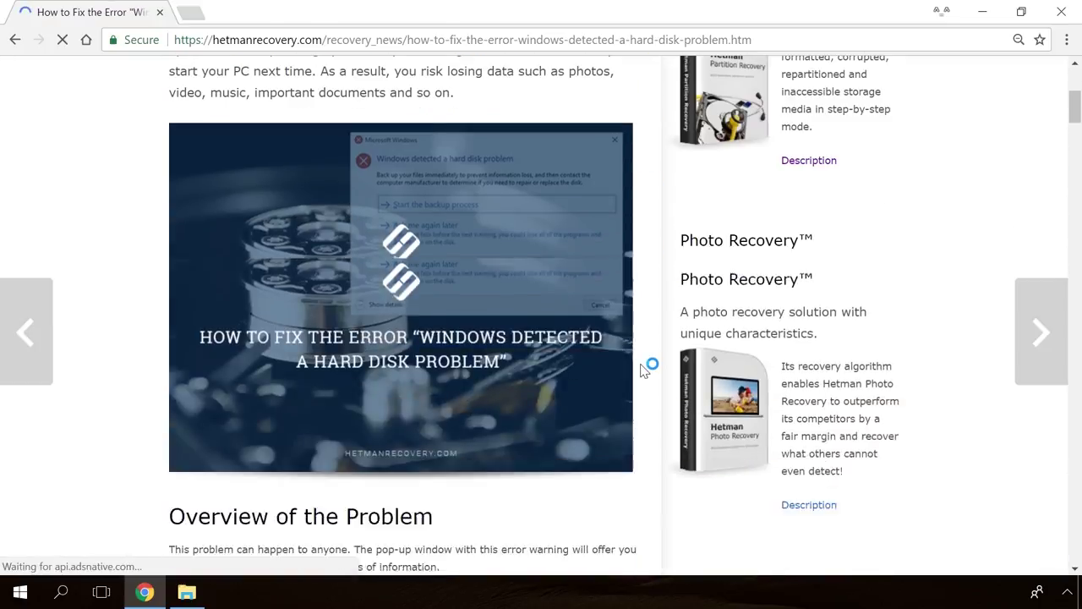
pyautogui.scroll(-15, 643, 369)
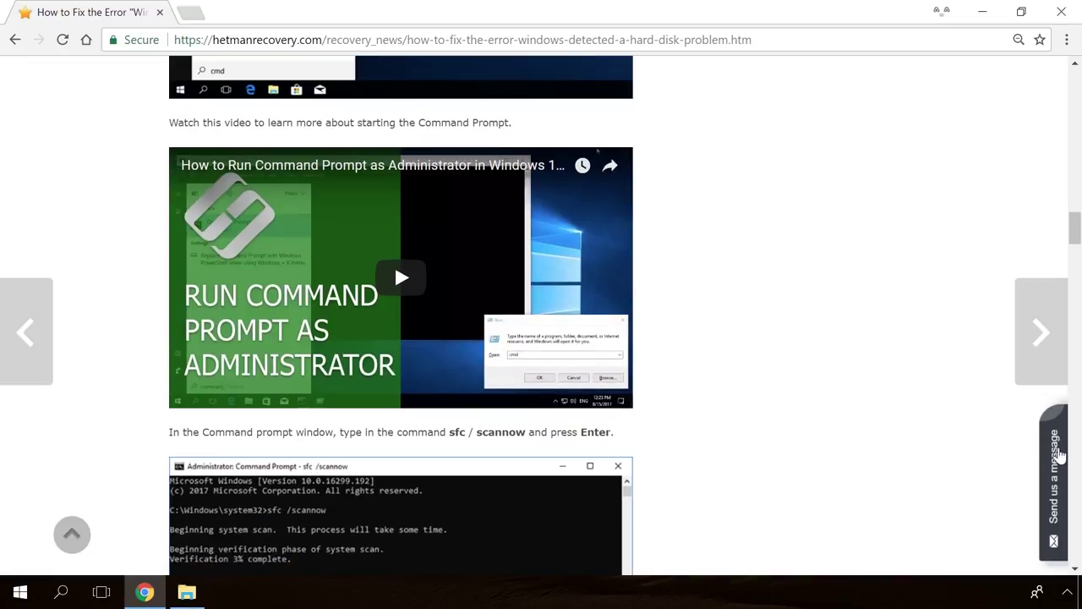
pyautogui.click(1059, 456)
pyautogui.write('Hell')
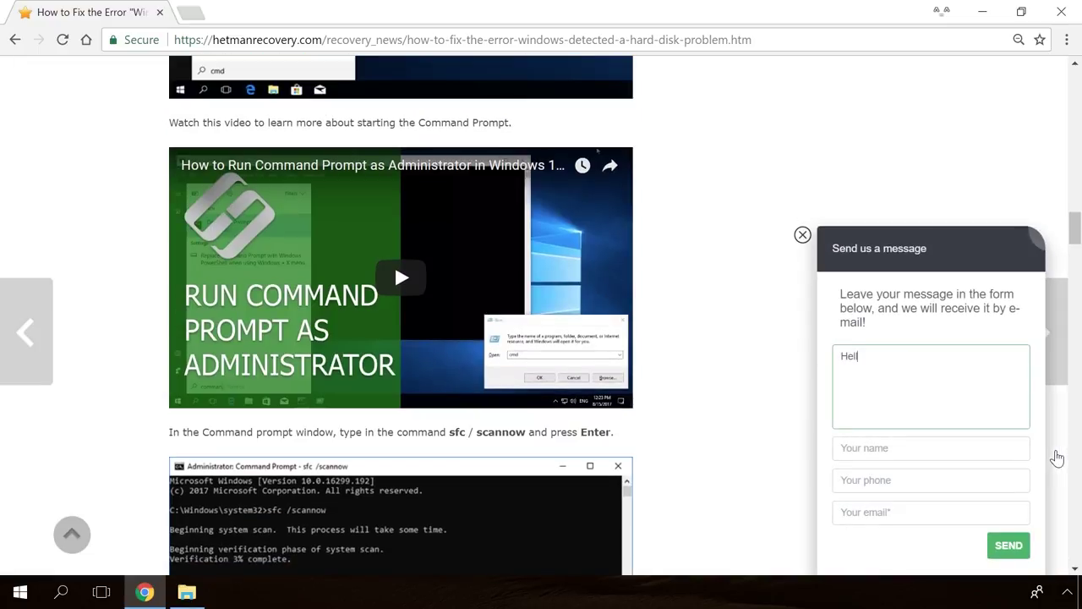
pyautogui.write('o')
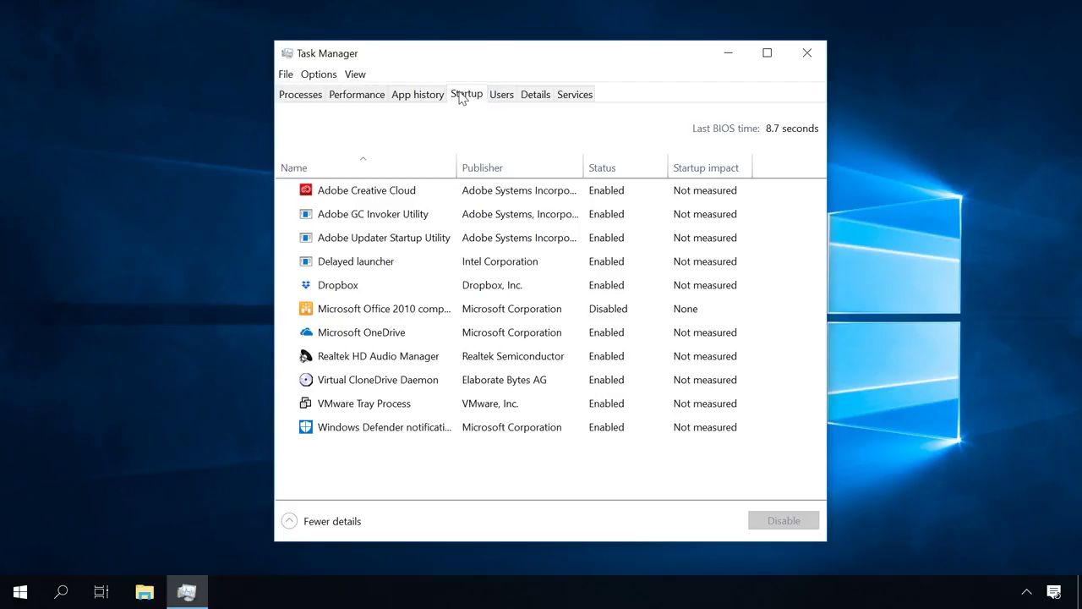
# - Check the Performance graphs, then bring up the context menu for the Task Manager app in Processes
pyautogui.click(358, 96)
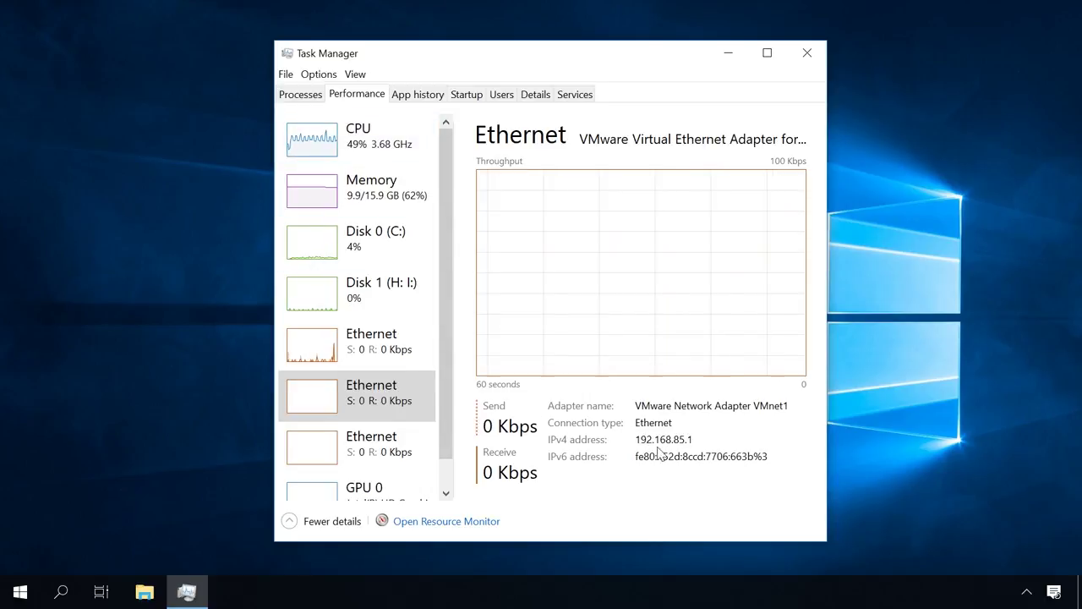
pyautogui.click(313, 95)
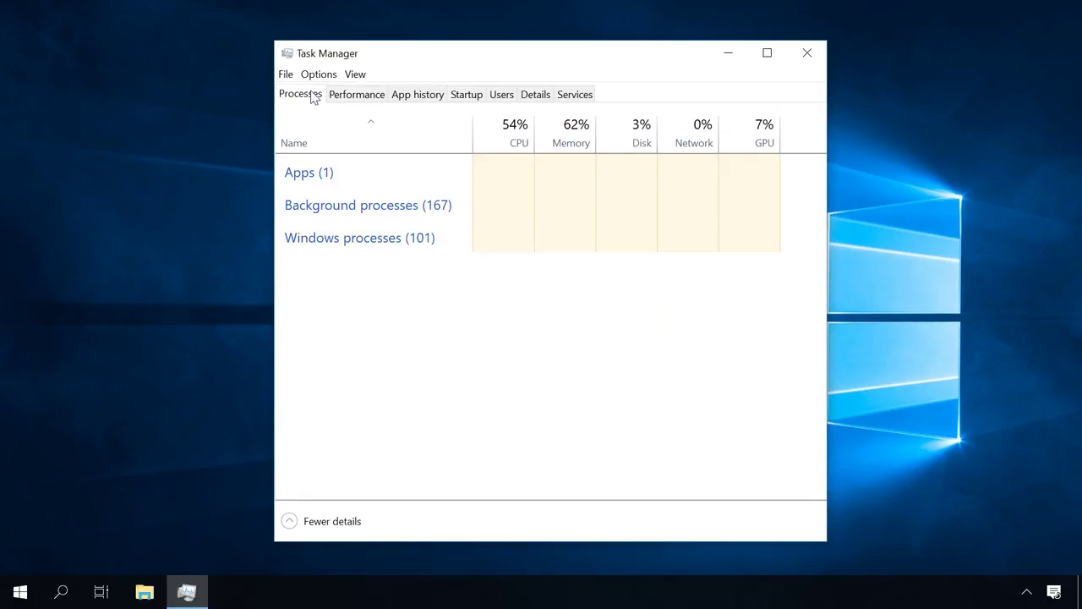
pyautogui.rightClick(344, 199)
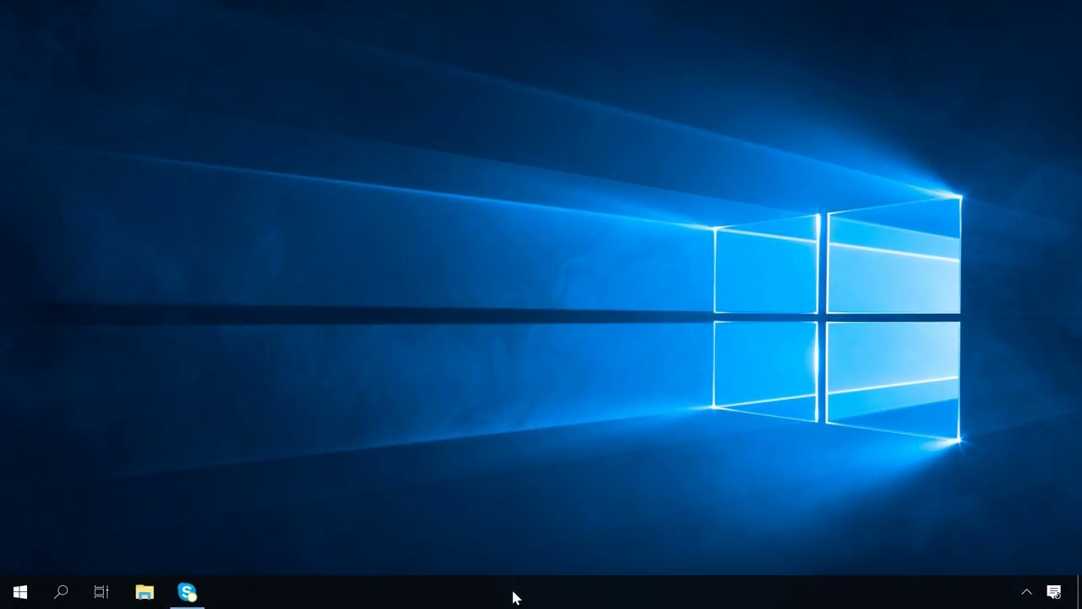
# - Launch Task Manager from the taskbar's context menu
pyautogui.rightClick(513, 596)
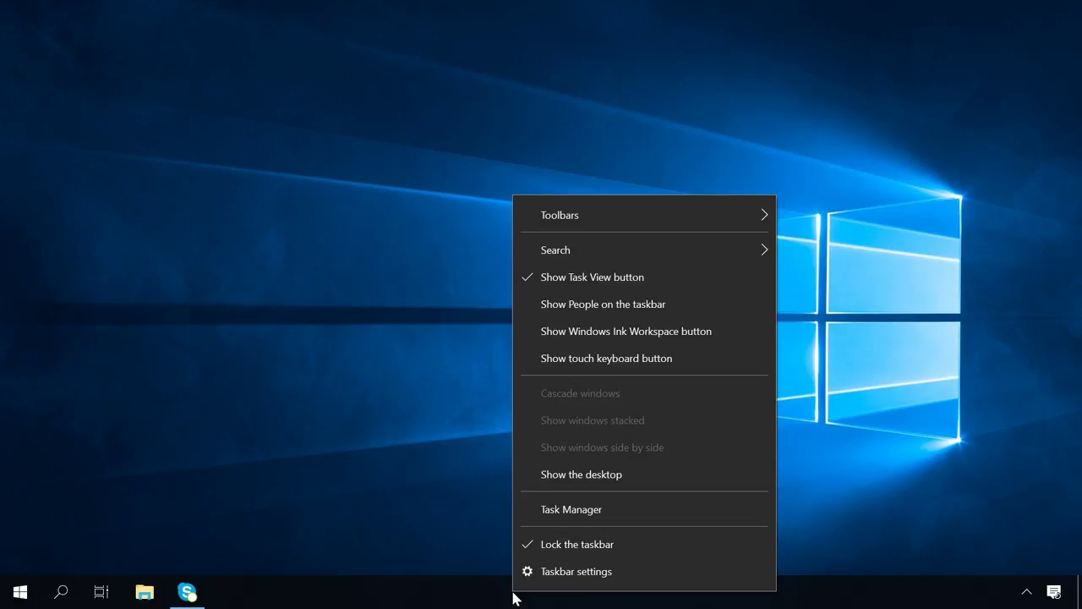
pyautogui.click(579, 511)
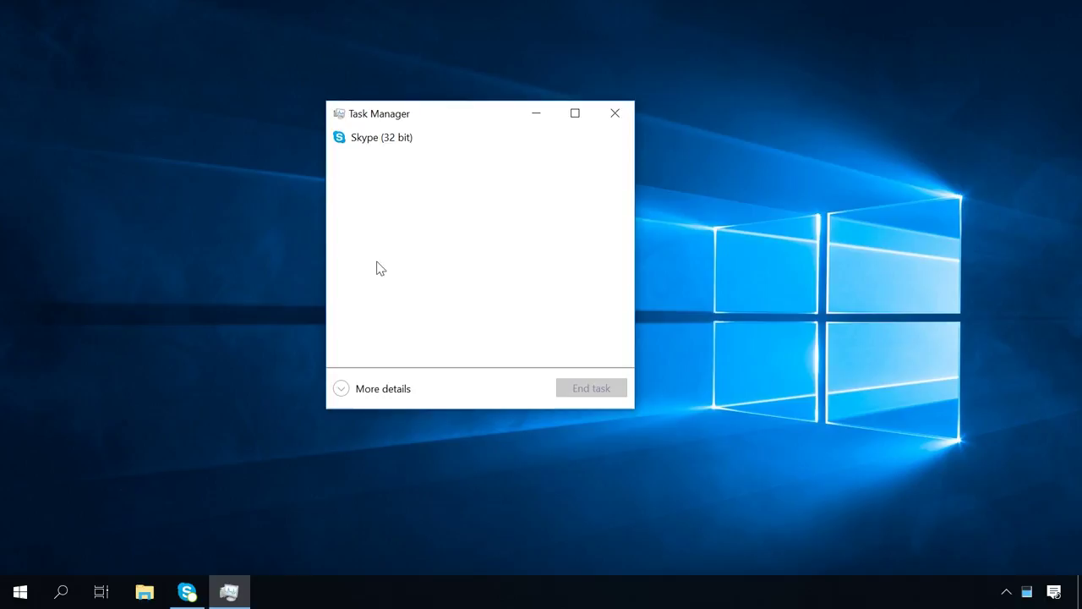
# - Switch Task Manager to the More details view and move the window up and left
pyautogui.click(343, 389)
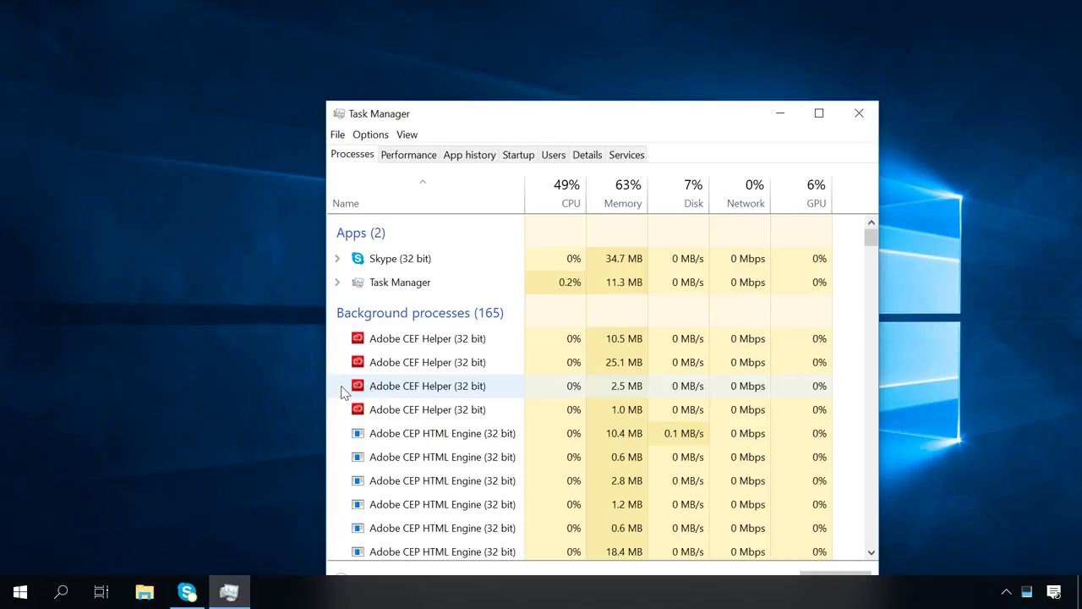
pyautogui.moveTo(554, 124); pyautogui.dragTo(481, 102)
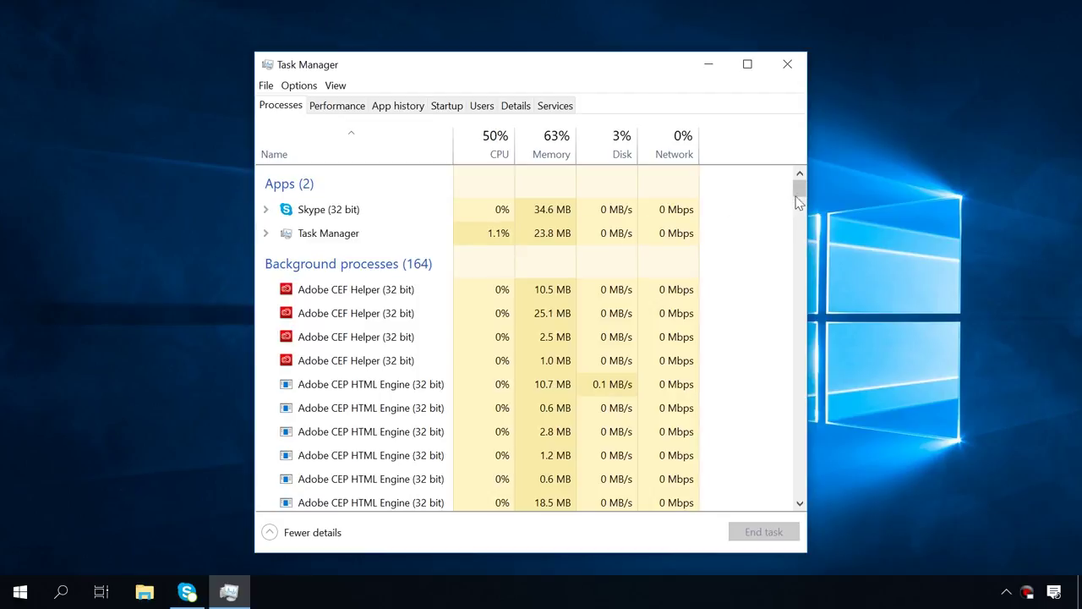
pyautogui.moveTo(799, 197); pyautogui.dragTo(730, 186)
# - Select Skype, then select the first Adobe Genuine Software Integrity background process
pyautogui.click(384, 209)
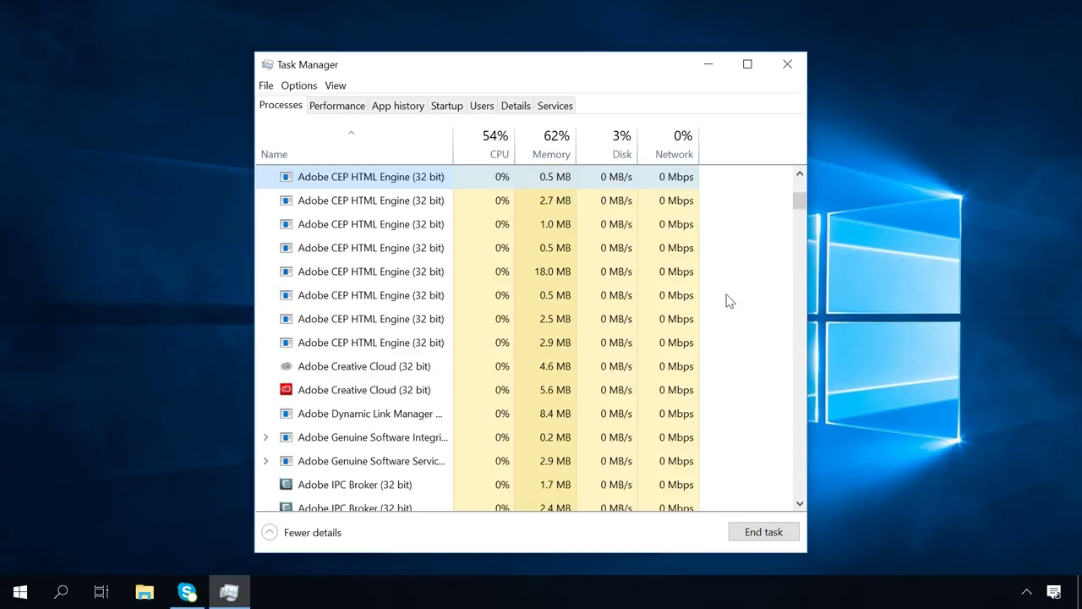
pyautogui.click(359, 443)
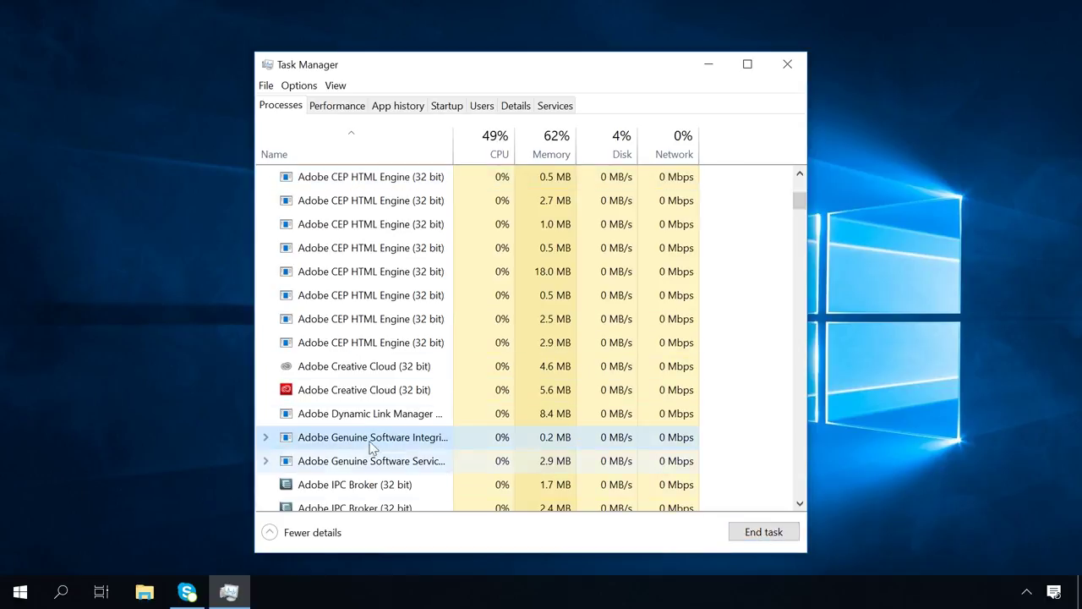
# - Expand the Adobe Genuine Software Integrity group to show its child service
pyautogui.rightClick(372, 440)
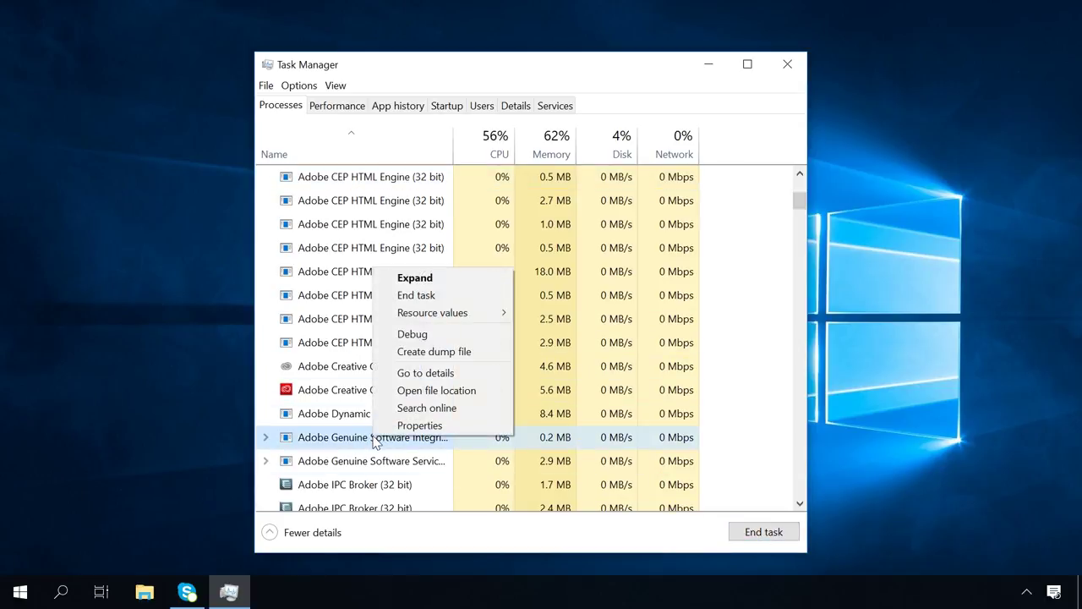
pyautogui.click(432, 279)
pyautogui.scroll(-1, 372, 397)
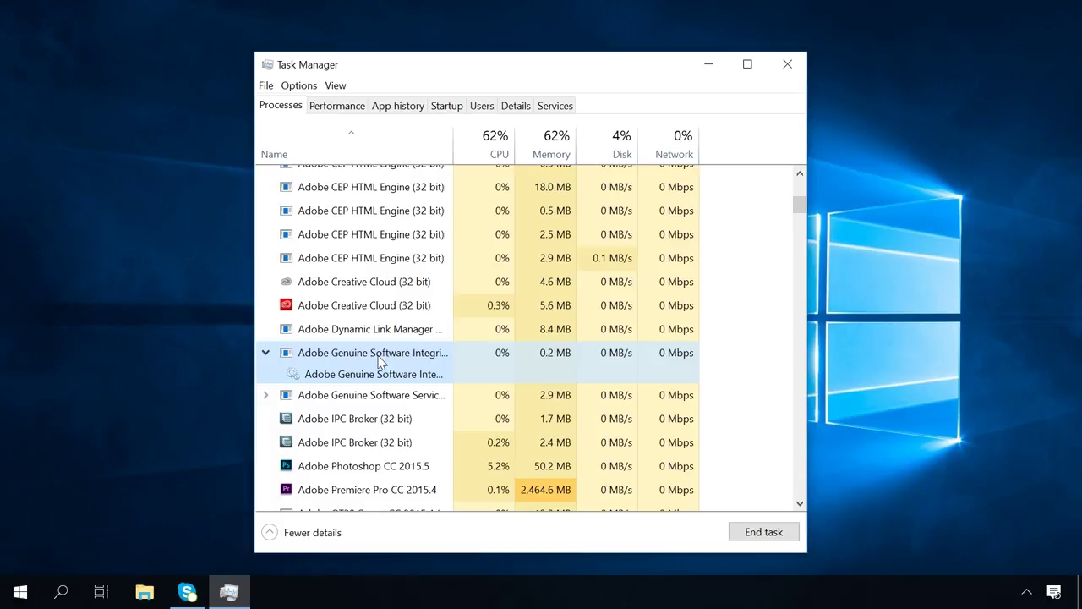
# - Open the process's AdobeGCClient file location in Explorer, then close it
pyautogui.rightClick(379, 358)
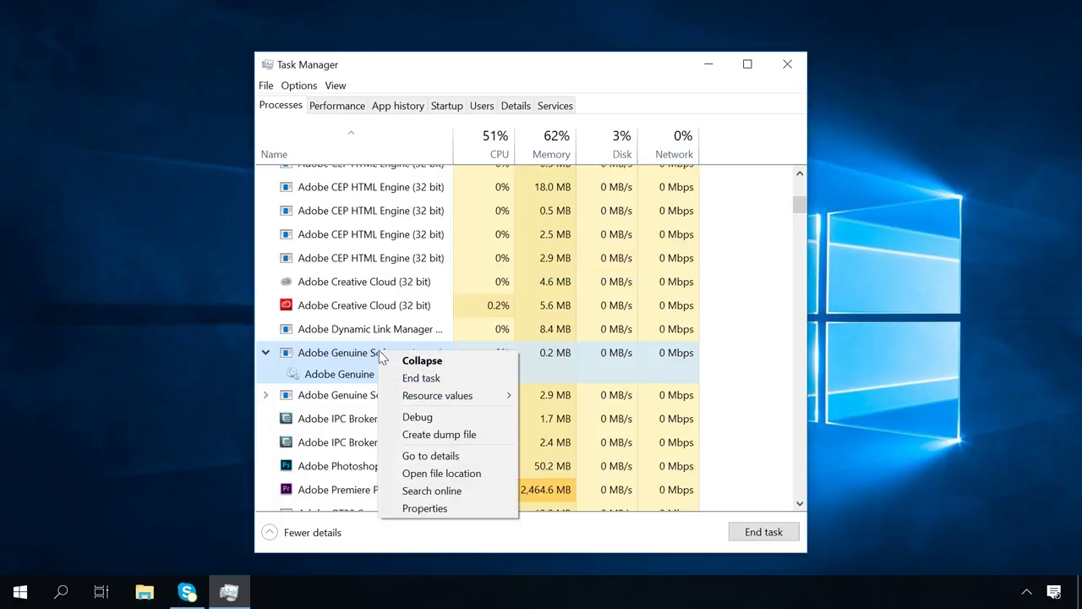
pyautogui.click(436, 474)
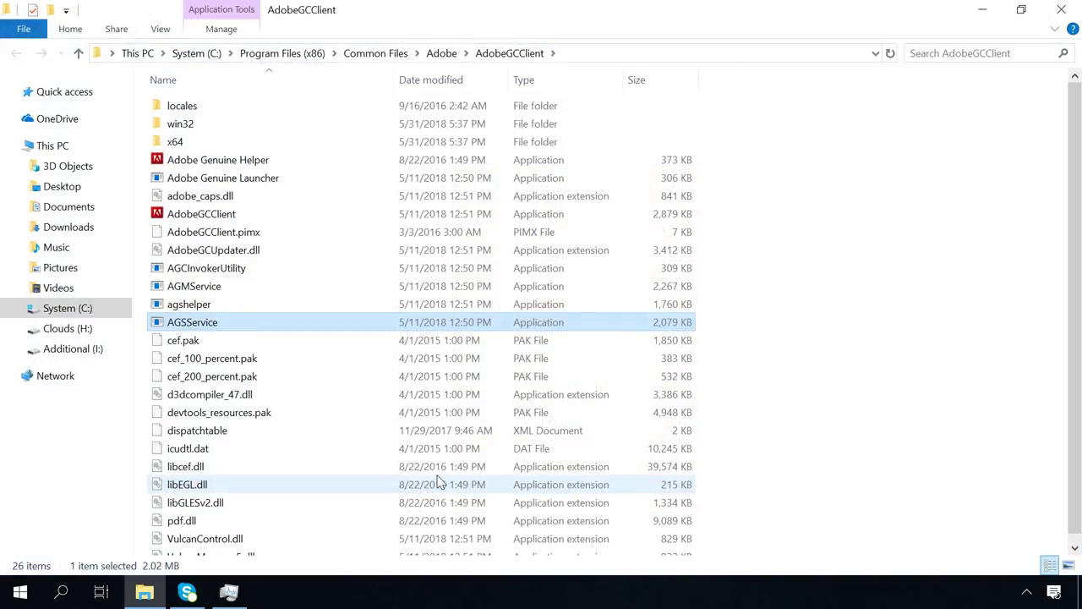
pyautogui.click(1062, 12)
pyautogui.rightClick(390, 357)
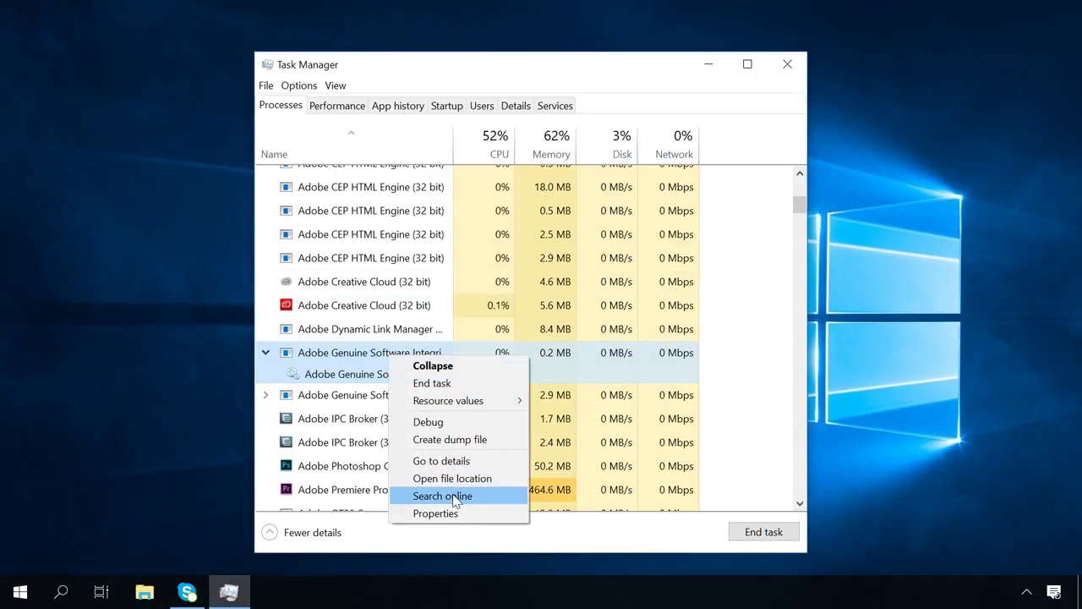
# - Review the AGSService file's Properties, checking the Security and Compatibility tabs, then close them
pyautogui.click(438, 513)
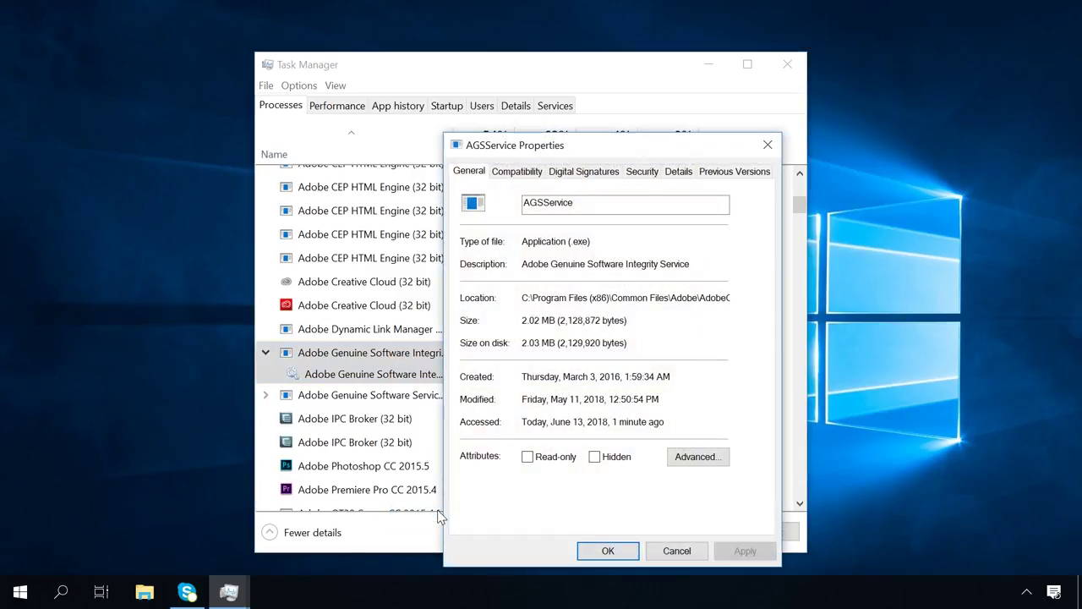
pyautogui.moveTo(520, 156); pyautogui.dragTo(485, 104)
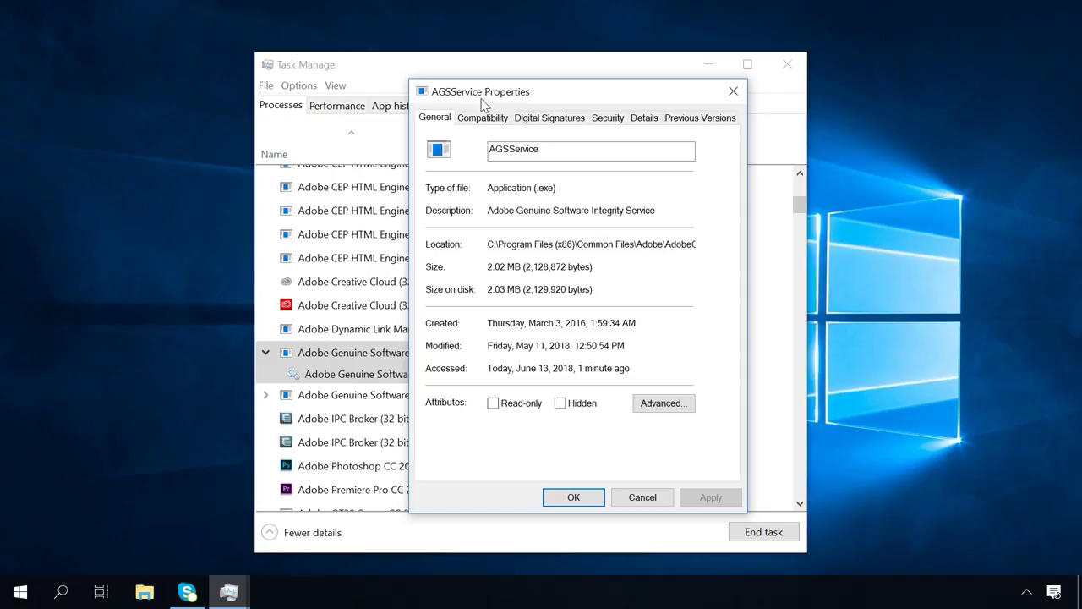
pyautogui.click(606, 120)
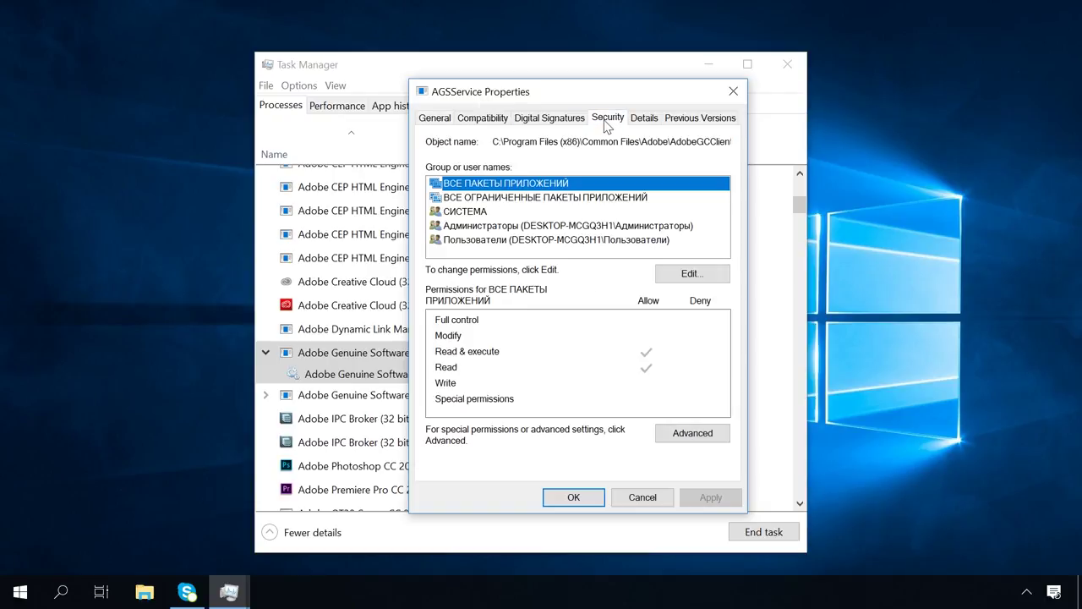
pyautogui.click(483, 120)
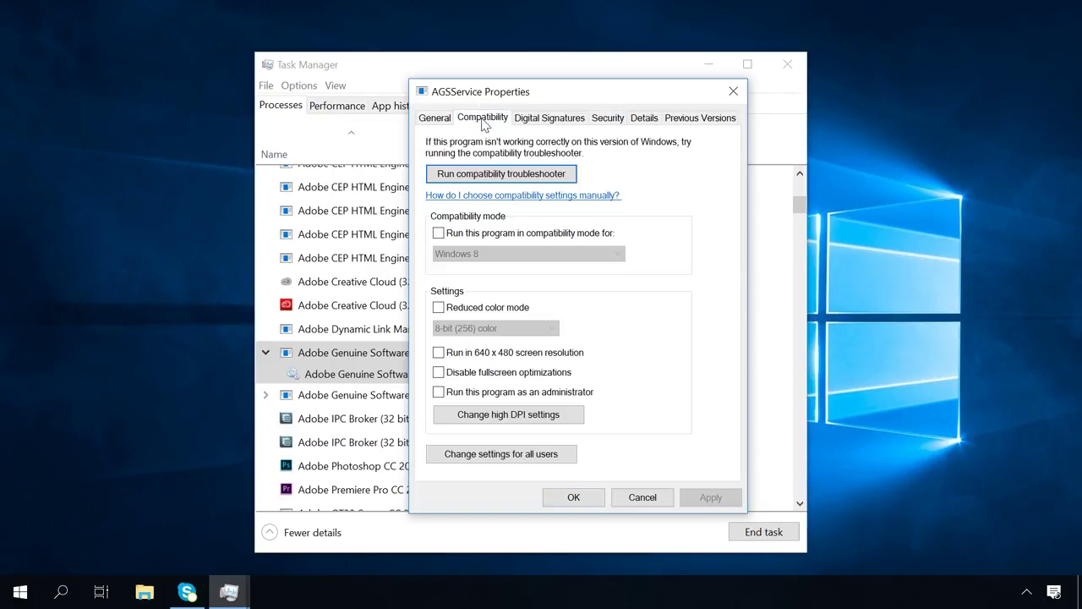
pyautogui.click(733, 91)
# - Look through the process's Resource values submenu, then open the Memory column's options
pyautogui.rightClick(354, 356)
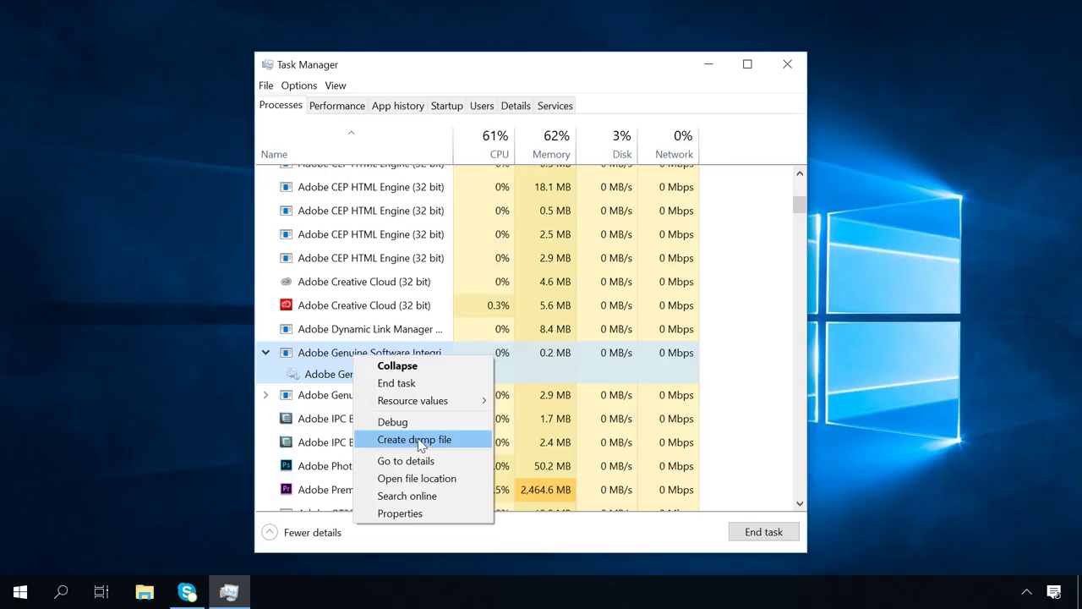
pyautogui.moveTo(456, 400)
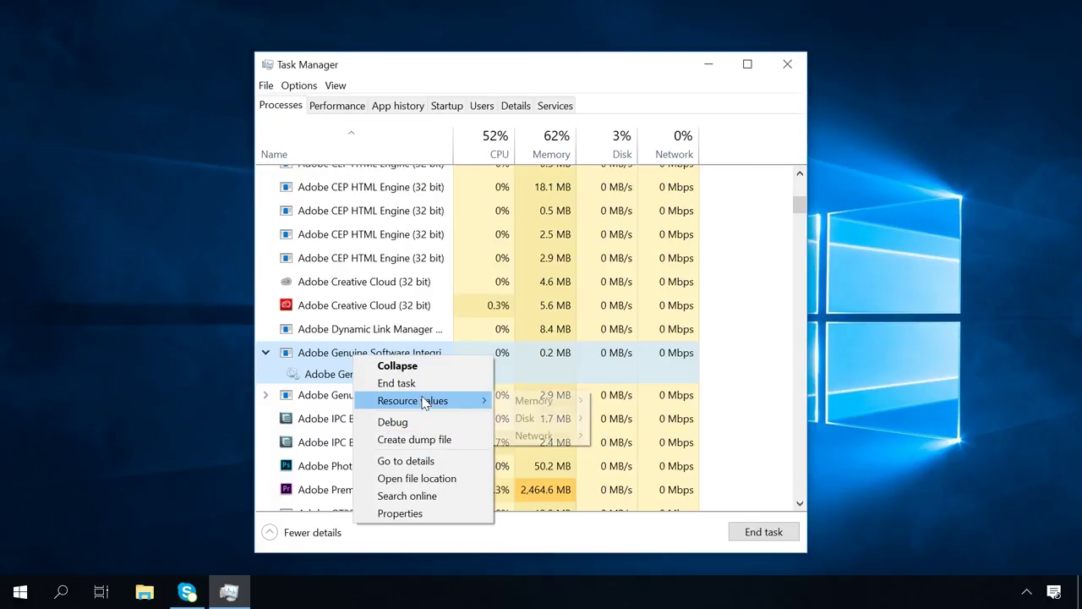
pyautogui.moveTo(559, 402)
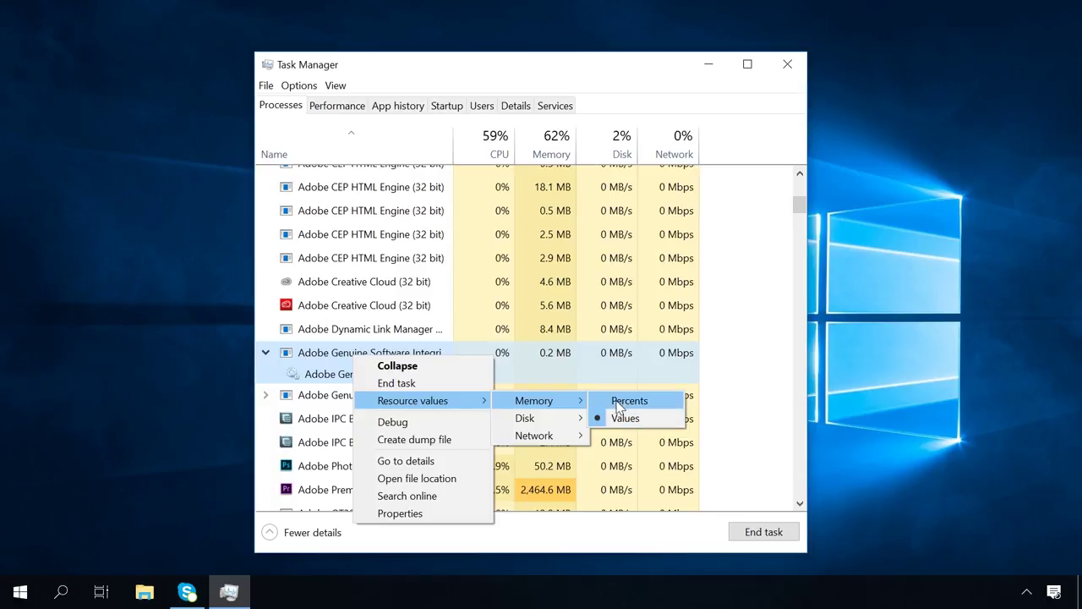
pyautogui.click(550, 129)
pyautogui.rightClick(552, 140)
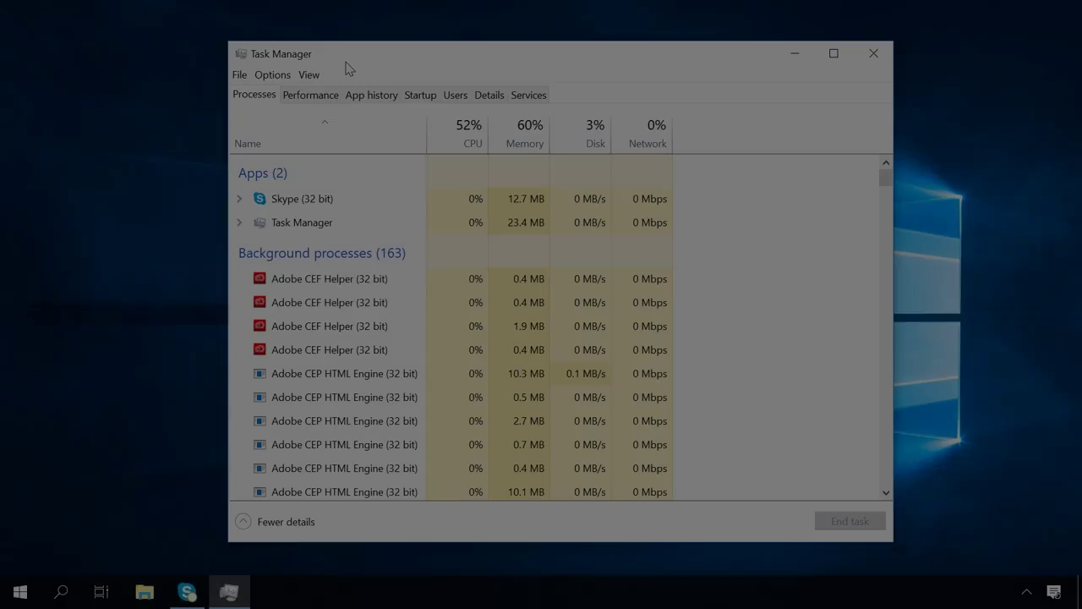
# - View the Performance details for CPU, Memory, Disk 0 (C:) and Ethernet
pyautogui.click(311, 96)
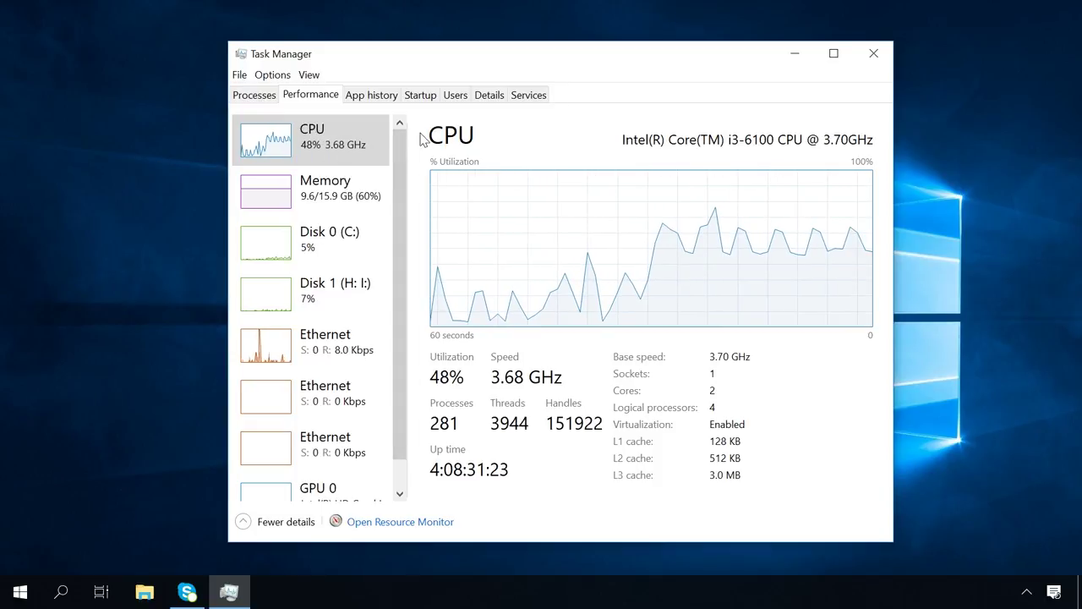
pyautogui.click(364, 134)
pyautogui.click(344, 188)
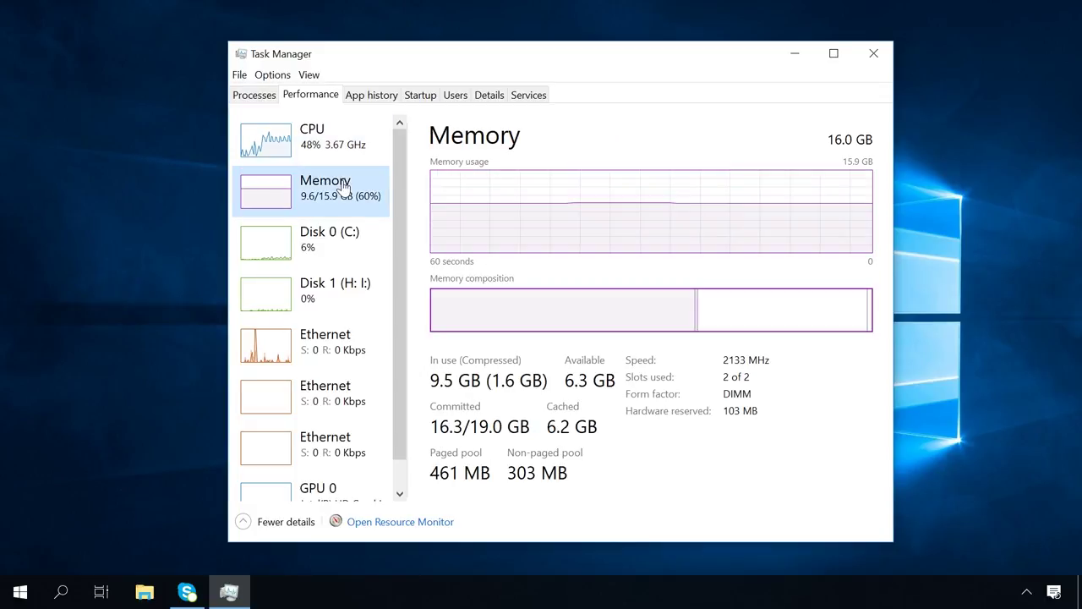
pyautogui.click(330, 244)
pyautogui.click(323, 349)
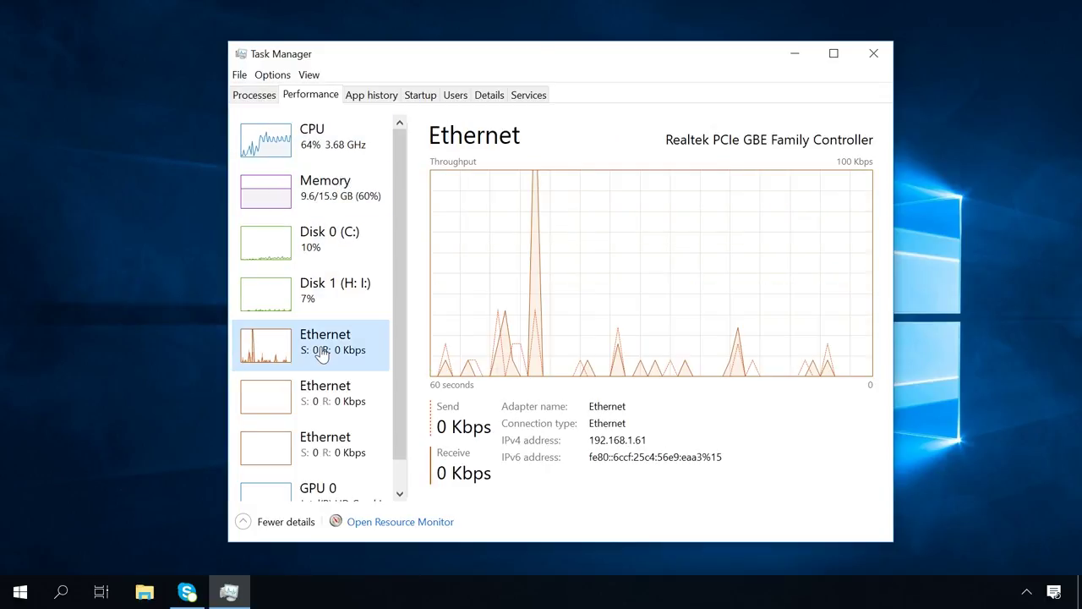
pyautogui.click(363, 524)
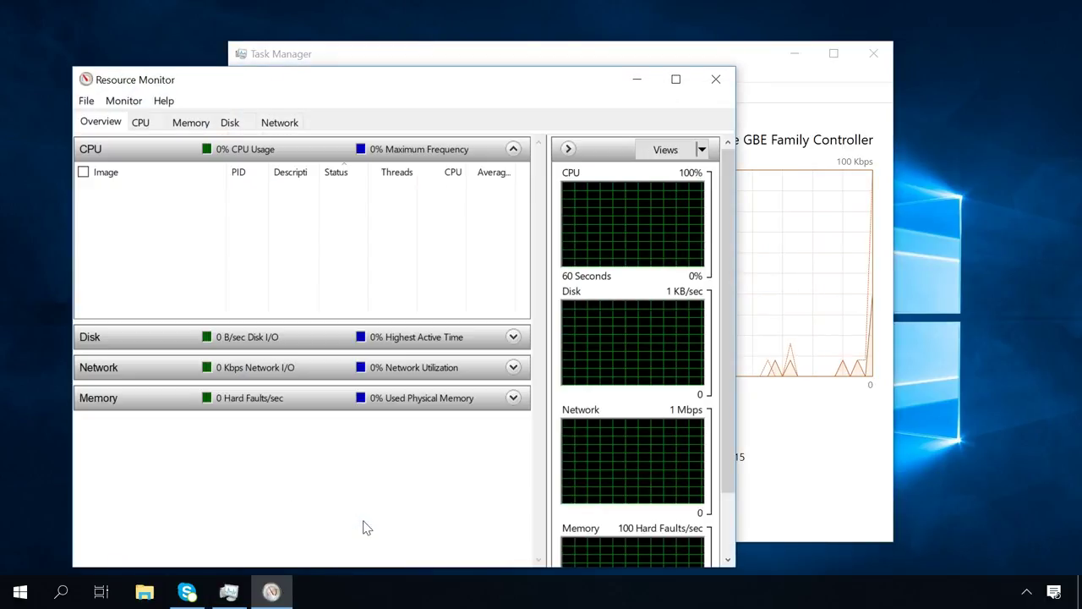
pyautogui.click(213, 173)
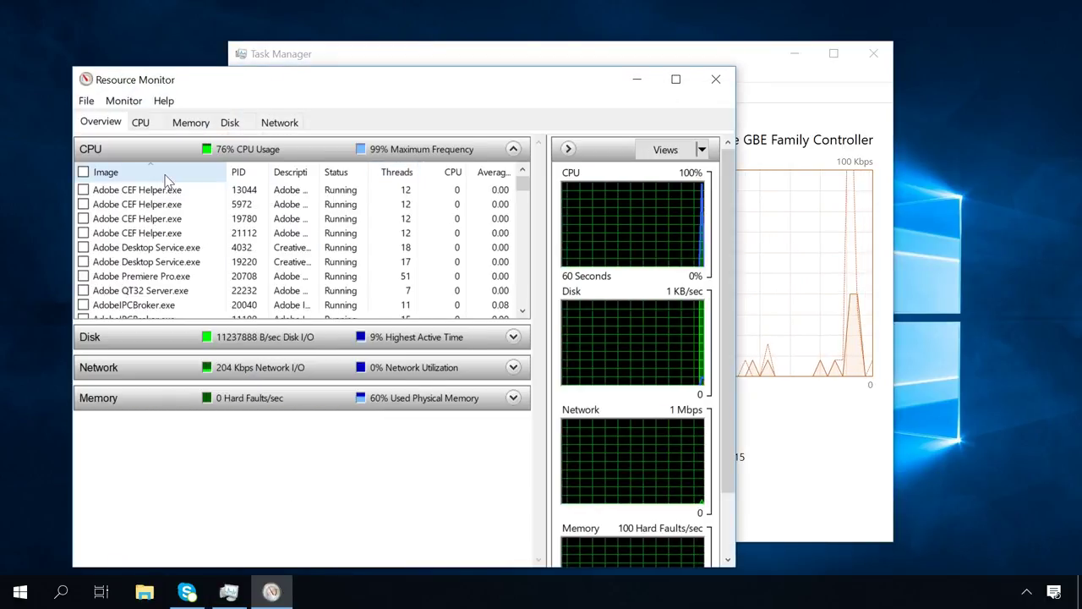
pyautogui.click(676, 79)
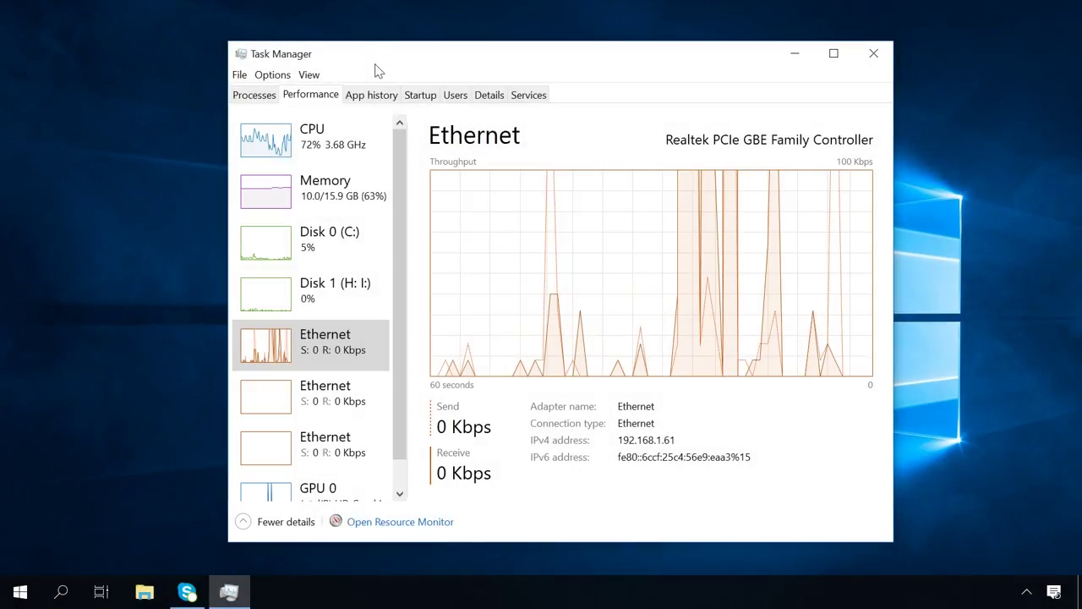
# - Enable 'Show history for all processes' on the App history tab
pyautogui.click(373, 96)
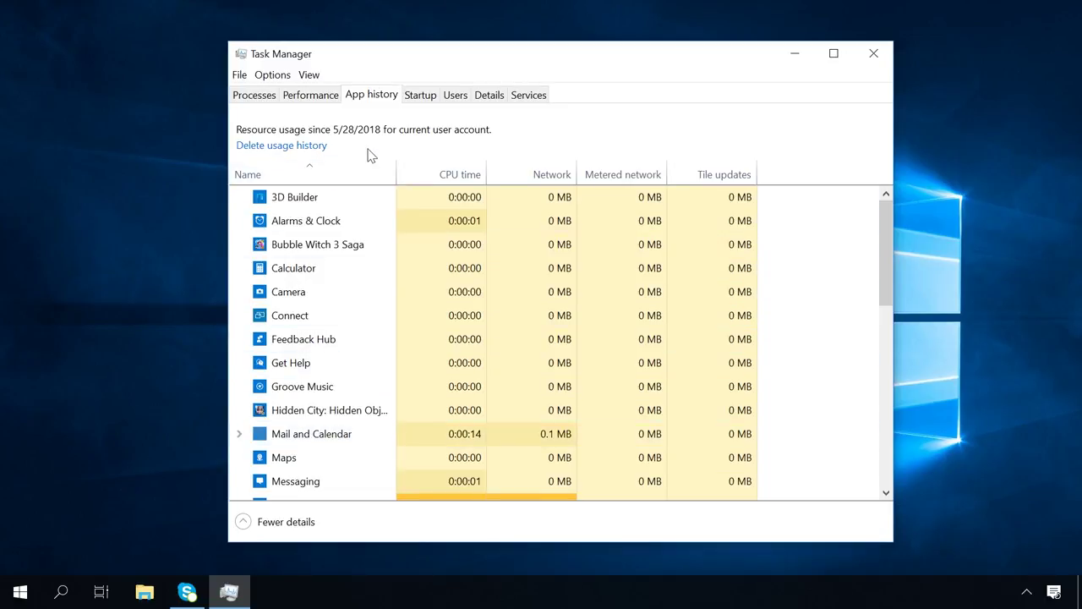
pyautogui.click(272, 74)
pyautogui.click(315, 173)
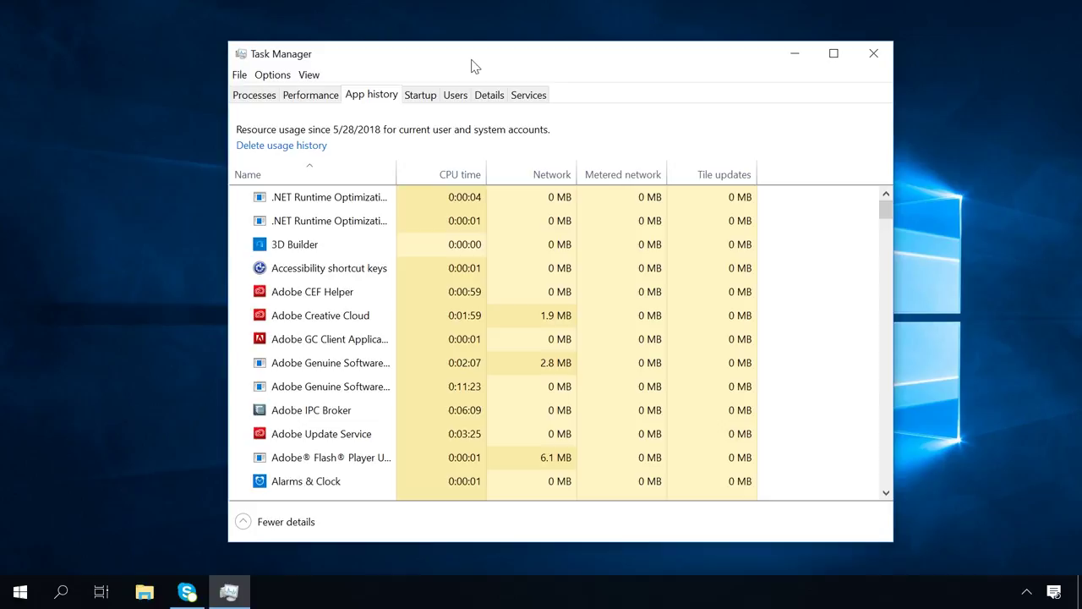
# - Disable Microsoft OneDrive in the Startup list, then search for it online
pyautogui.click(421, 95)
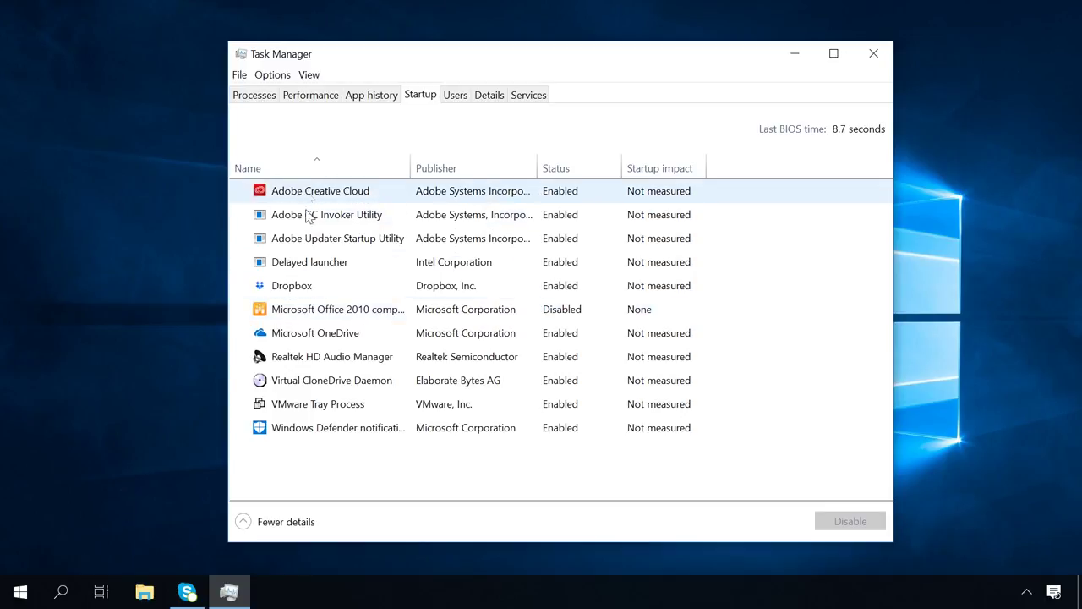
pyautogui.click(317, 335)
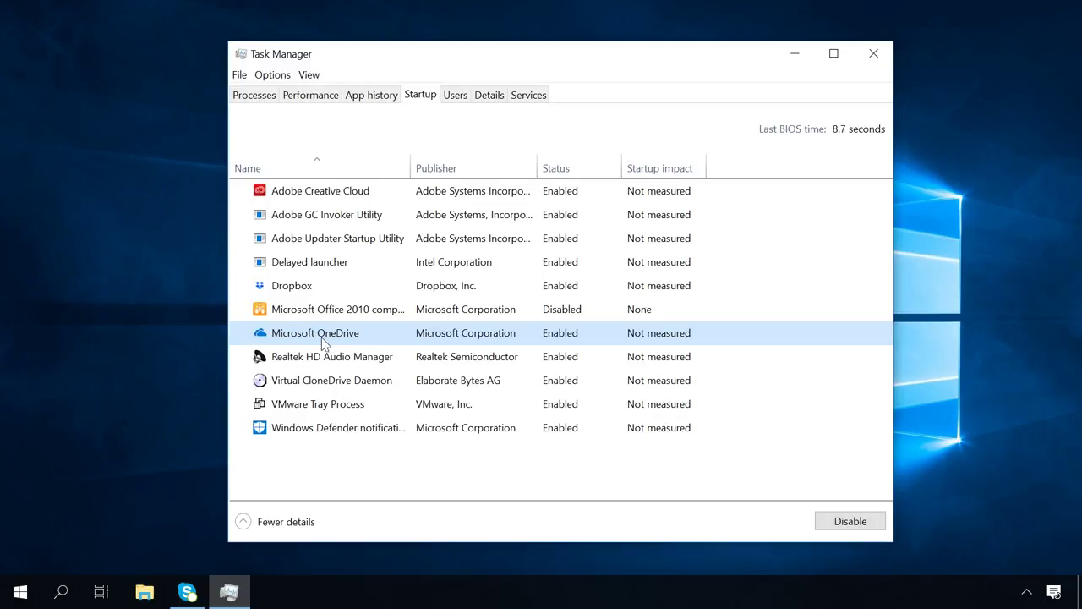
pyautogui.click(845, 519)
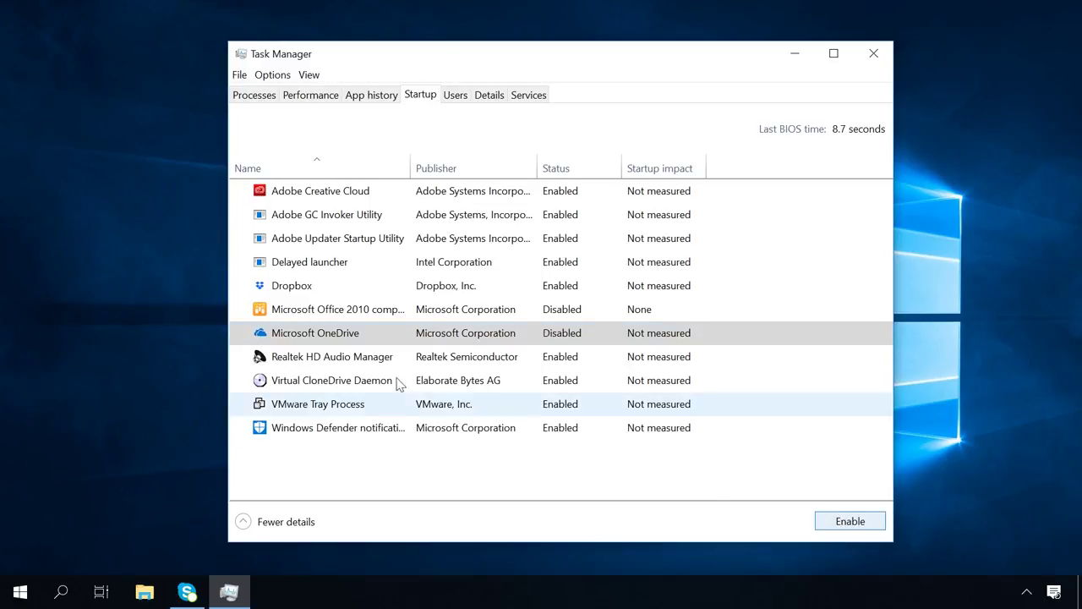
pyautogui.rightClick(346, 339)
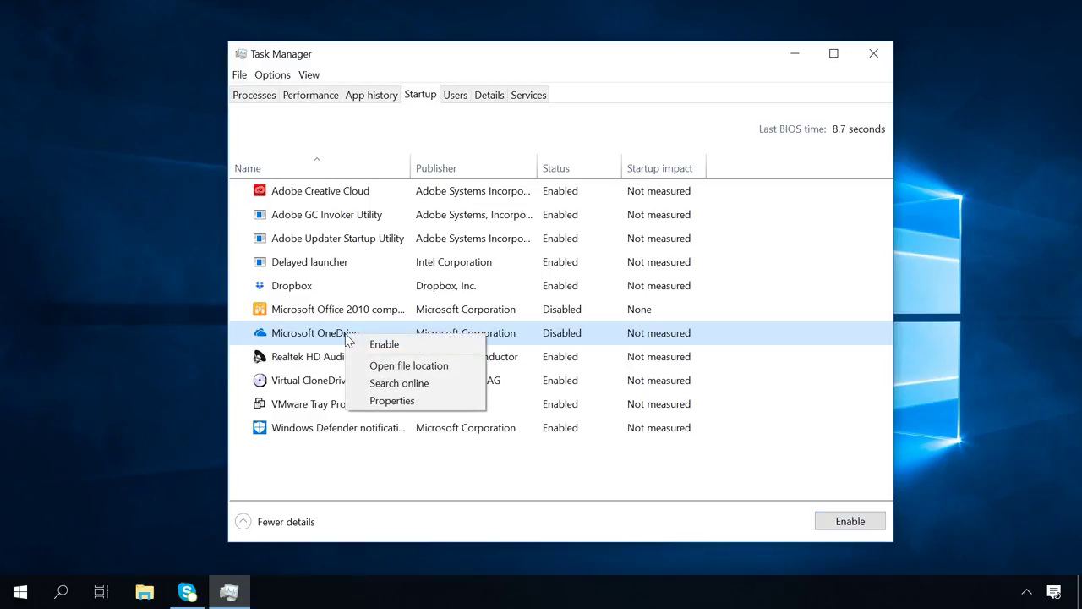
pyautogui.click(395, 383)
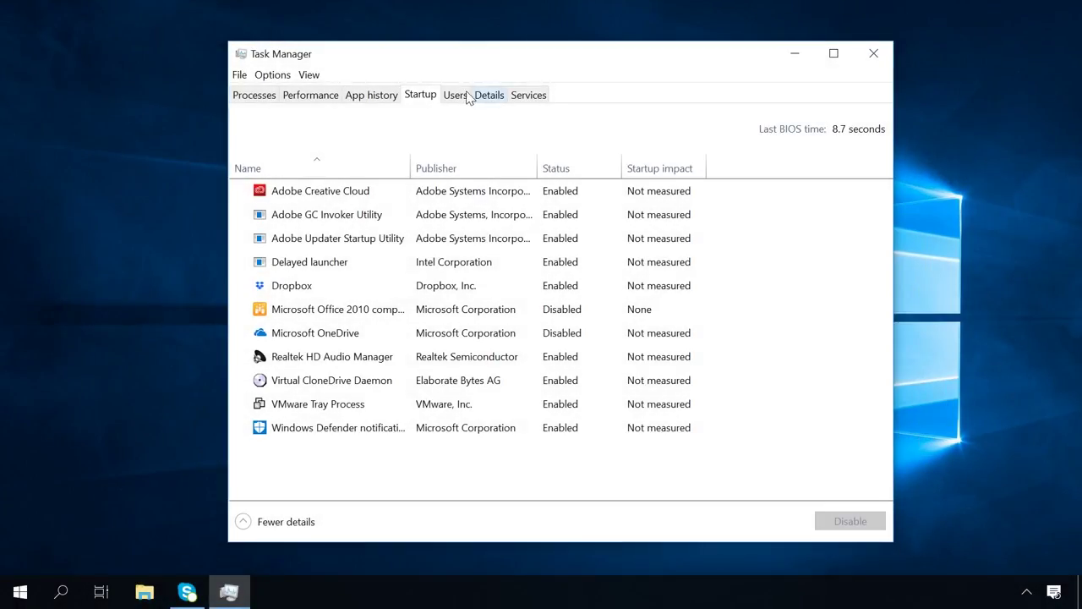
# - On the Users tab, expand the second account's processes, scroll through them, and collapse it again
pyautogui.click(467, 94)
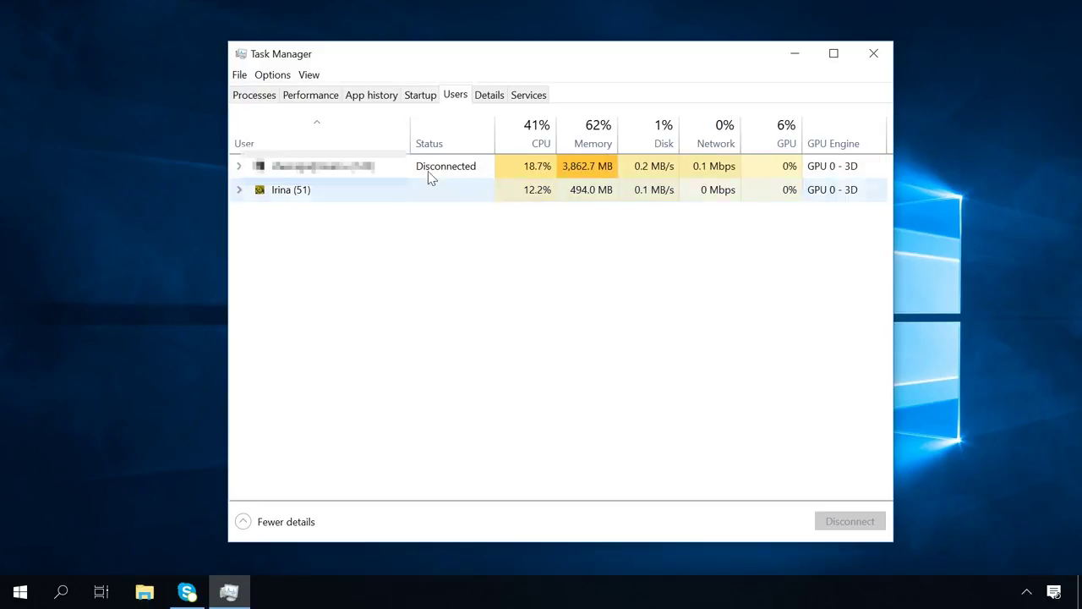
pyautogui.click(261, 198)
pyautogui.click(240, 190)
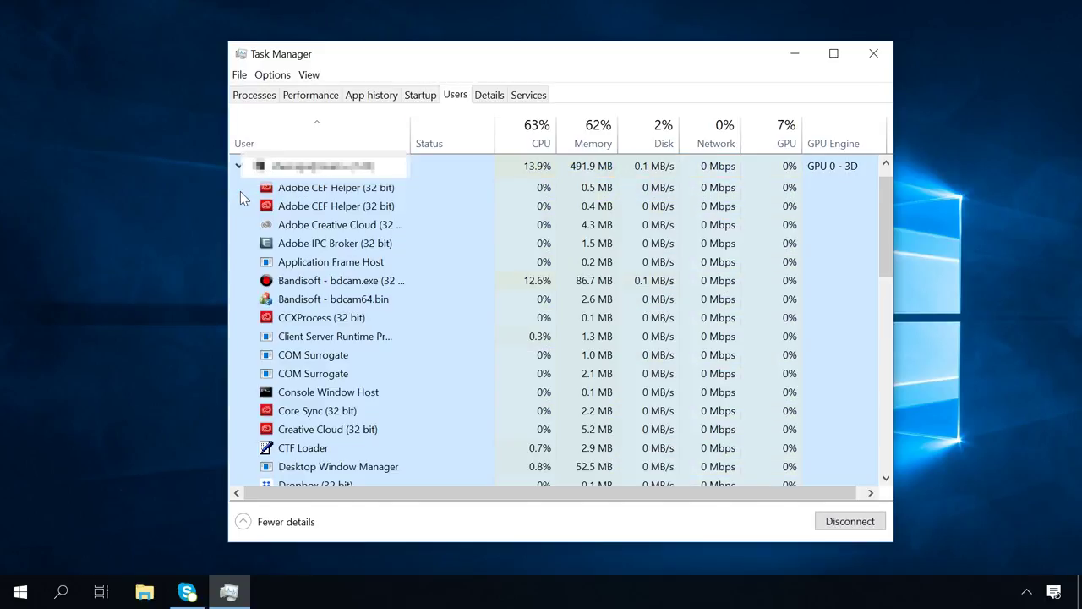
pyautogui.scroll(-2, 372, 219)
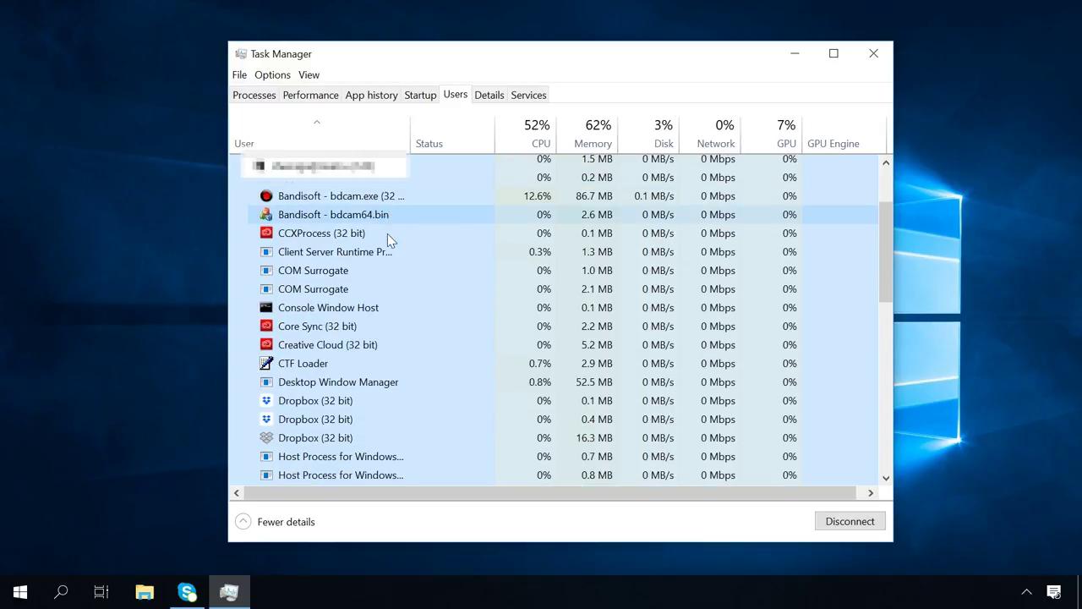
pyautogui.scroll(2, 391, 253)
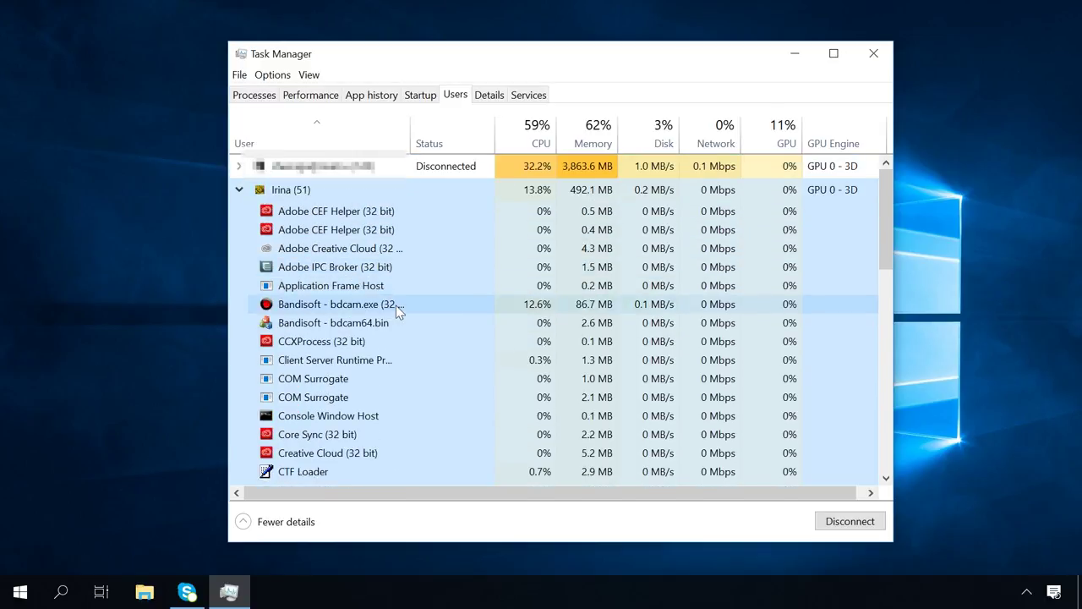
pyautogui.click(238, 191)
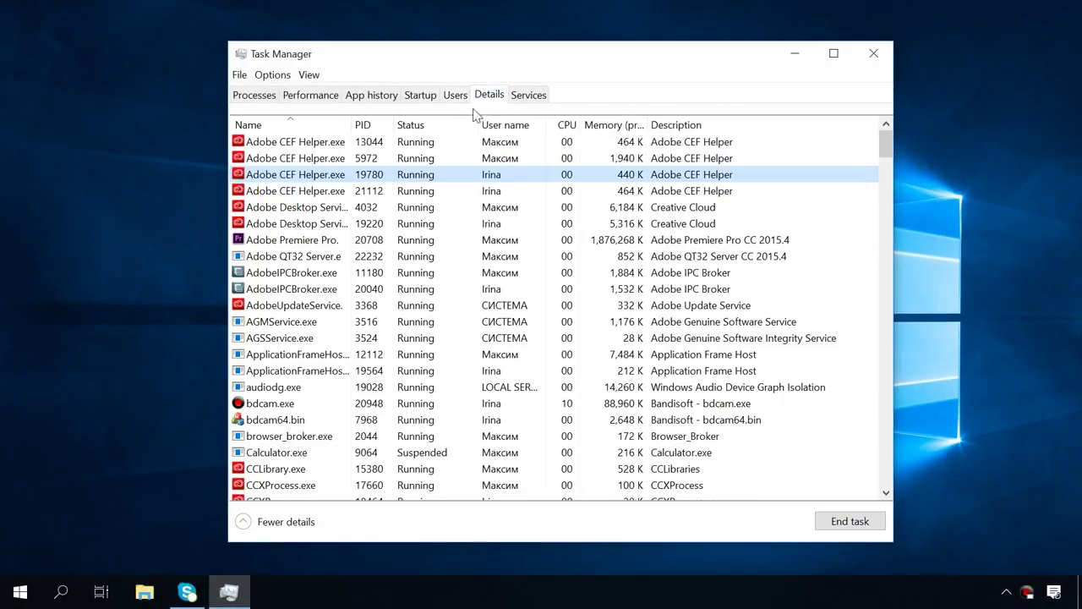
# - Try limiting Adobe CEF Helper.exe to CPU 3 via Set affinity, cancel, and reopen its menu
pyautogui.rightClick(415, 182)
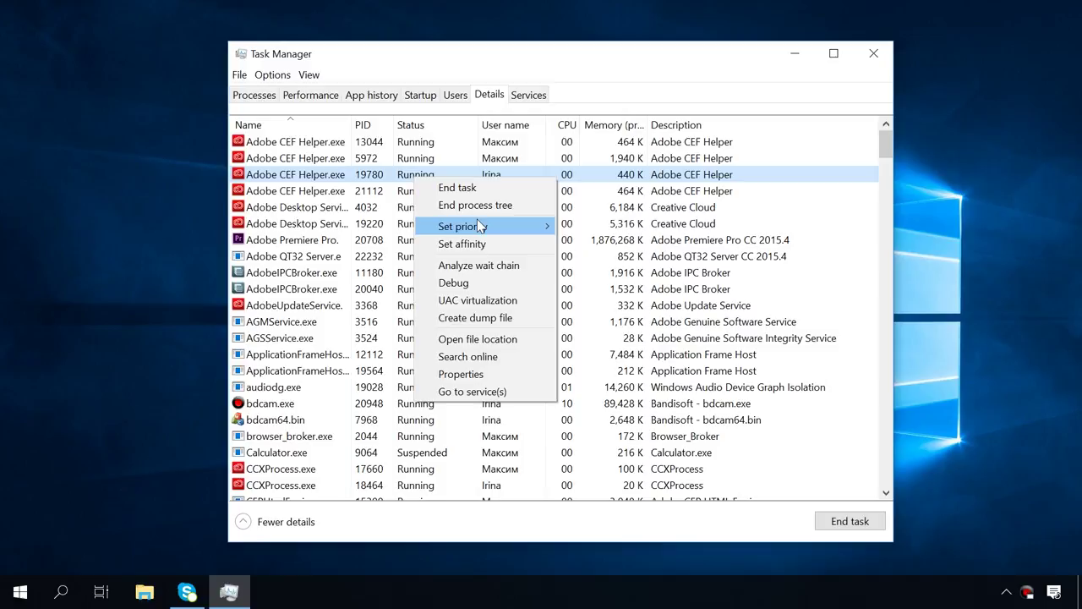
pyautogui.moveTo(479, 225)
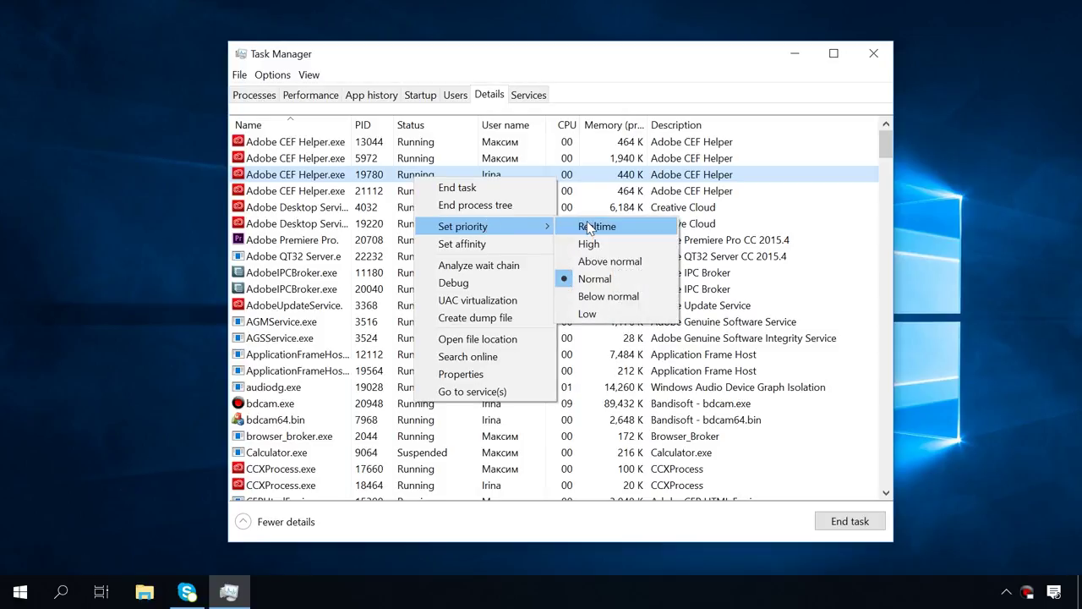
pyautogui.click(491, 246)
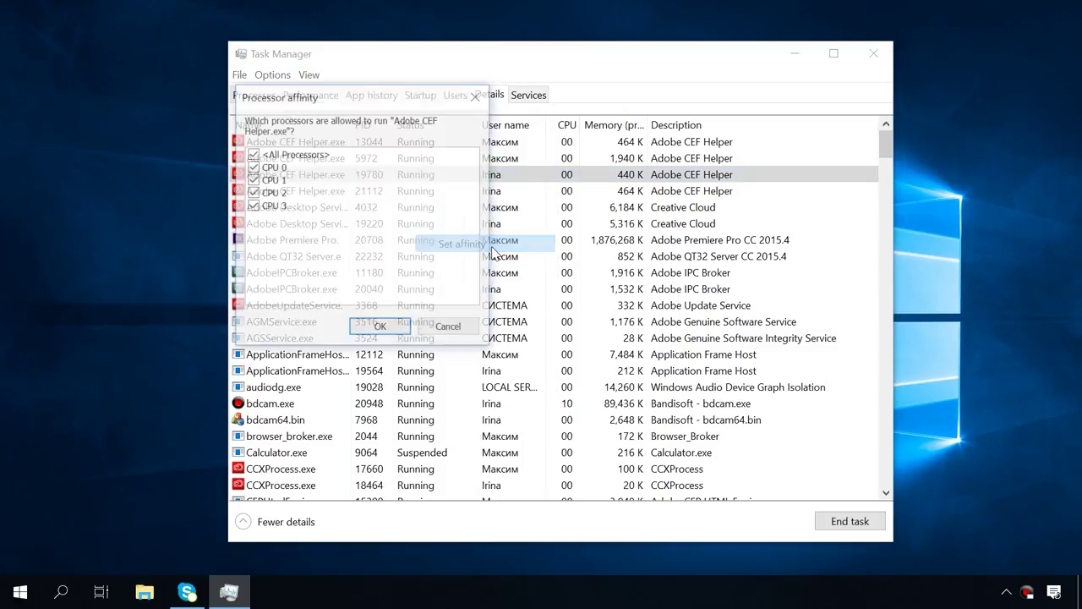
pyautogui.click(252, 166)
pyautogui.click(252, 179)
pyautogui.click(253, 193)
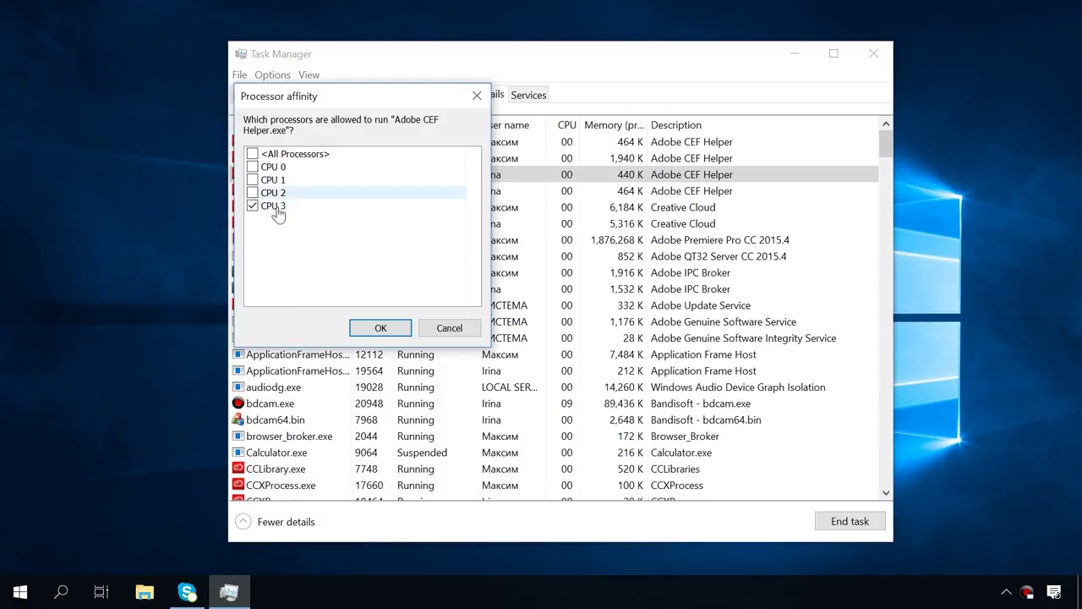
pyautogui.click(457, 329)
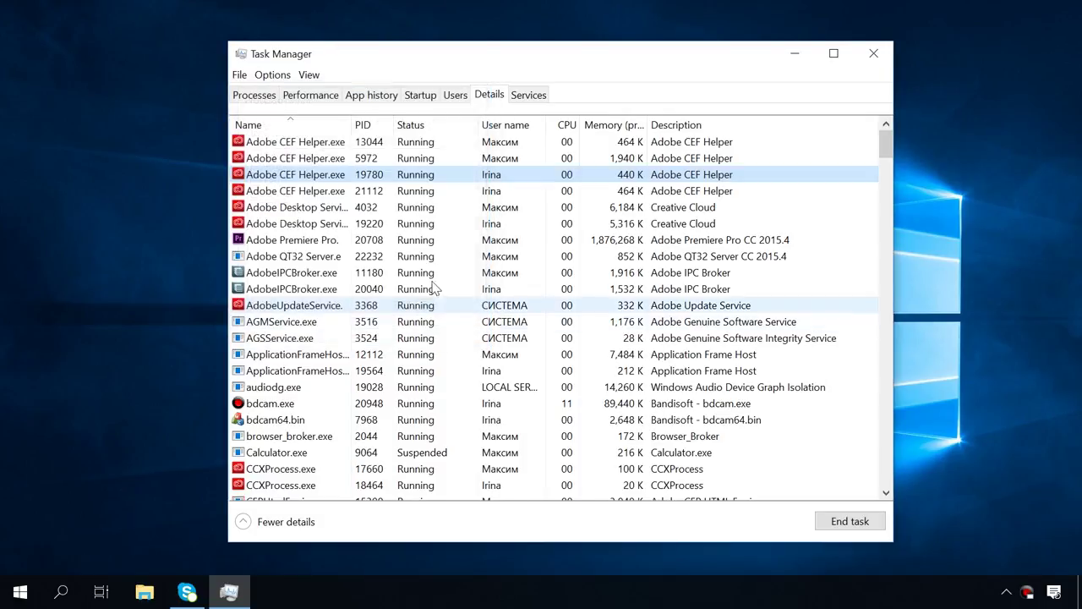
pyautogui.rightClick(319, 175)
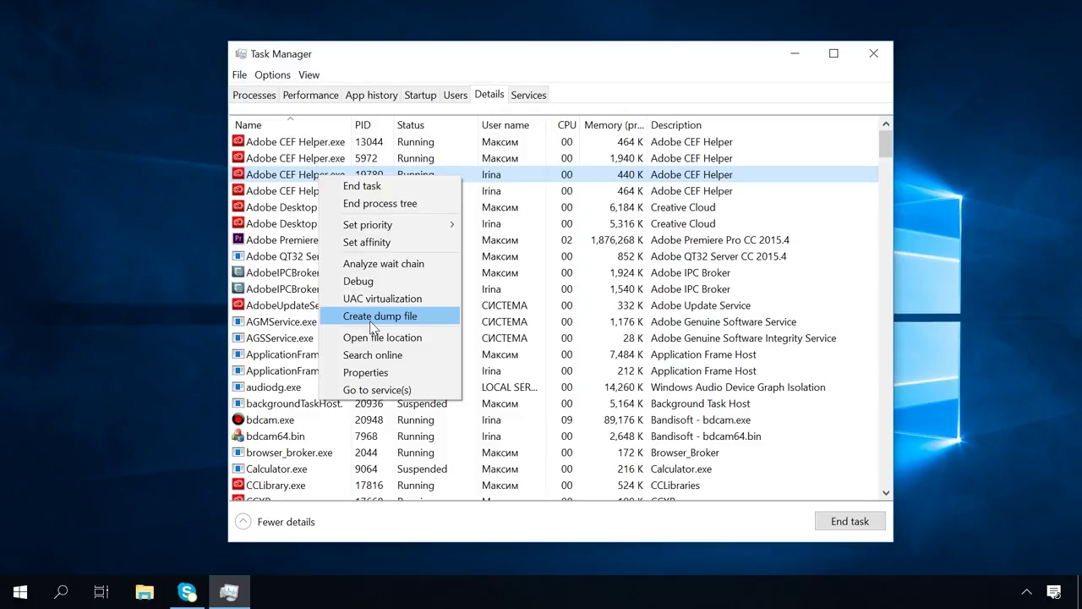
# - Jump to the process's services and open the Services console from WdNisSvc's menu
pyautogui.click(383, 394)
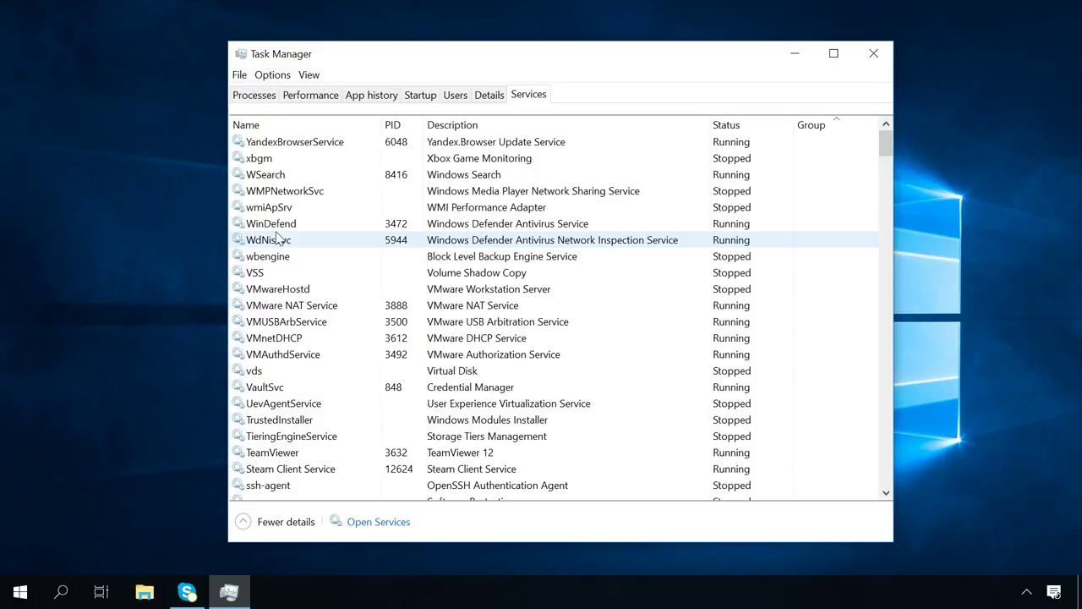
pyautogui.click(277, 238)
pyautogui.rightClick(278, 237)
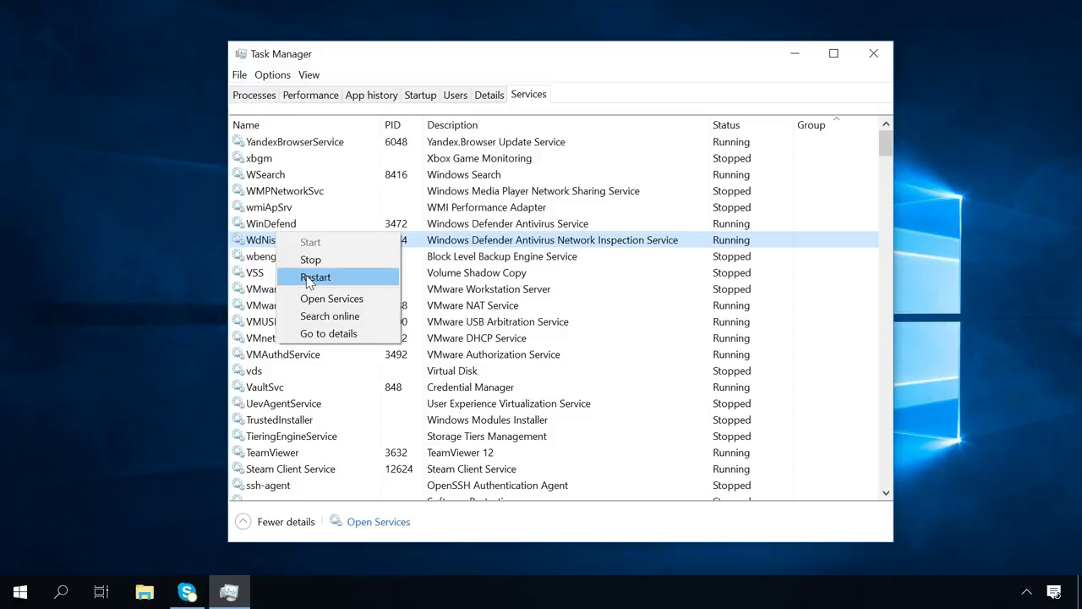
pyautogui.click(380, 524)
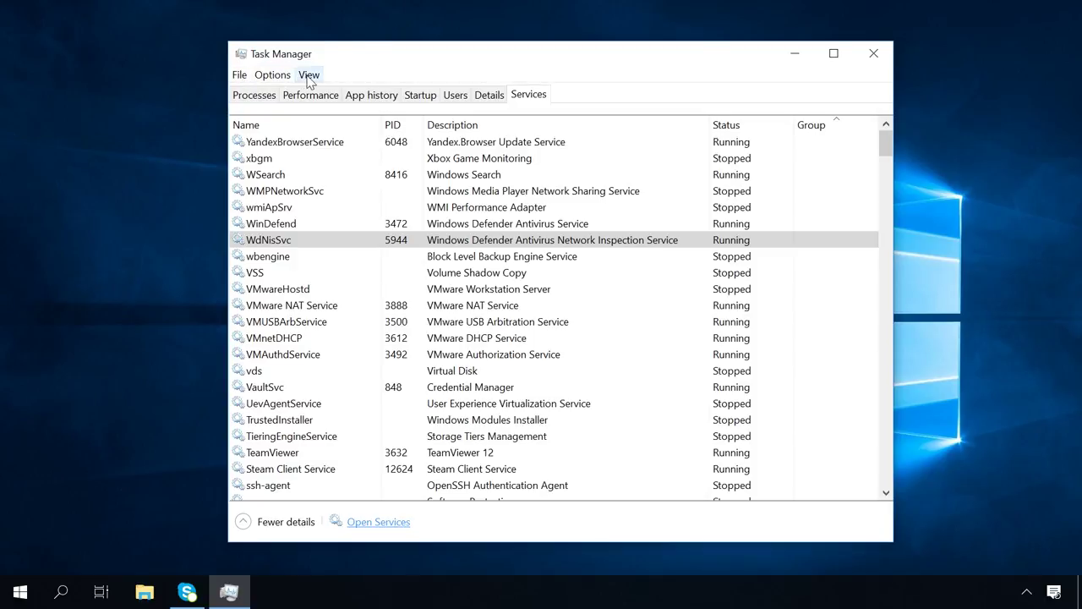
# - Launch explorer.exe through File > Run new task
pyautogui.click(240, 76)
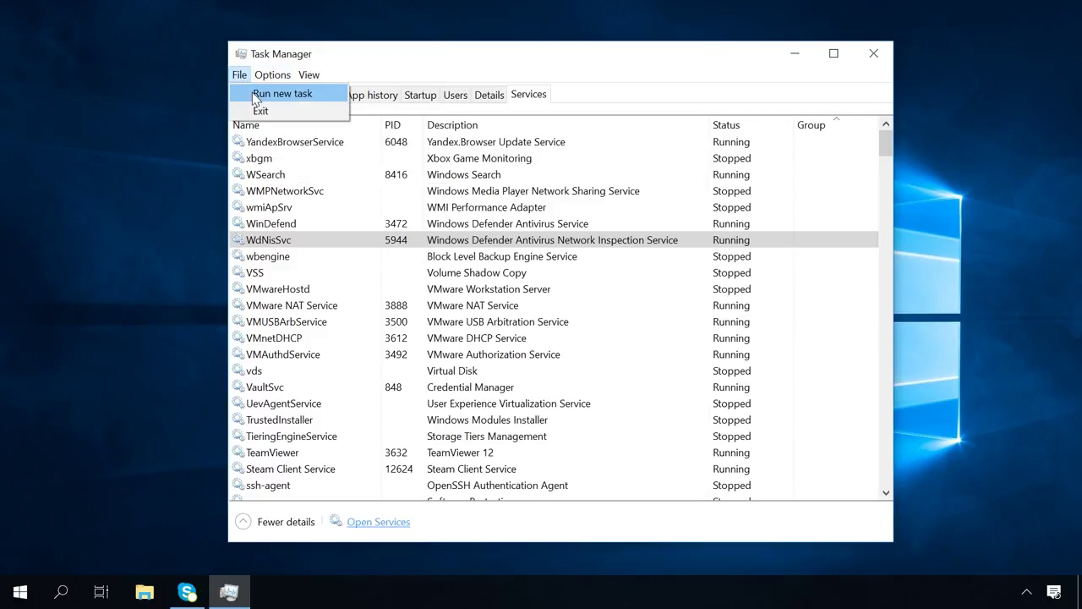
pyautogui.click(322, 100)
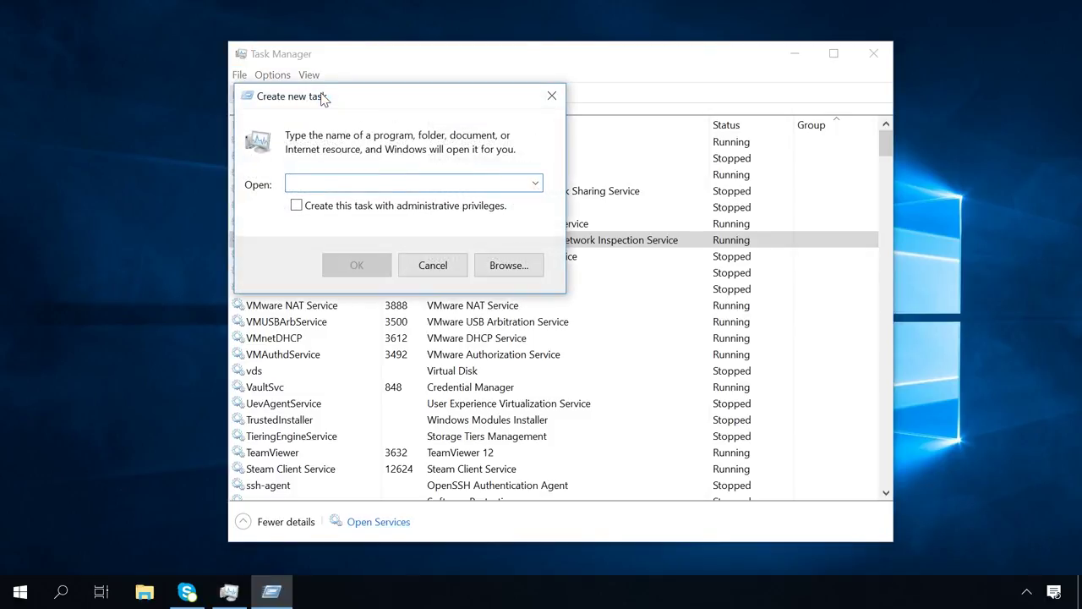
pyautogui.write('explorer.exe')
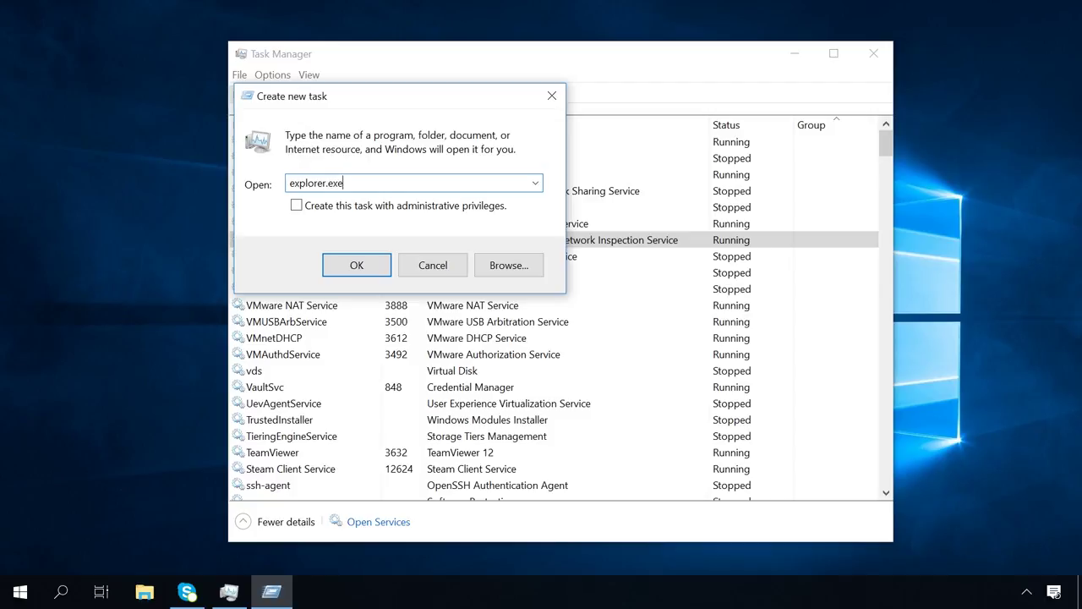
pyautogui.click(363, 268)
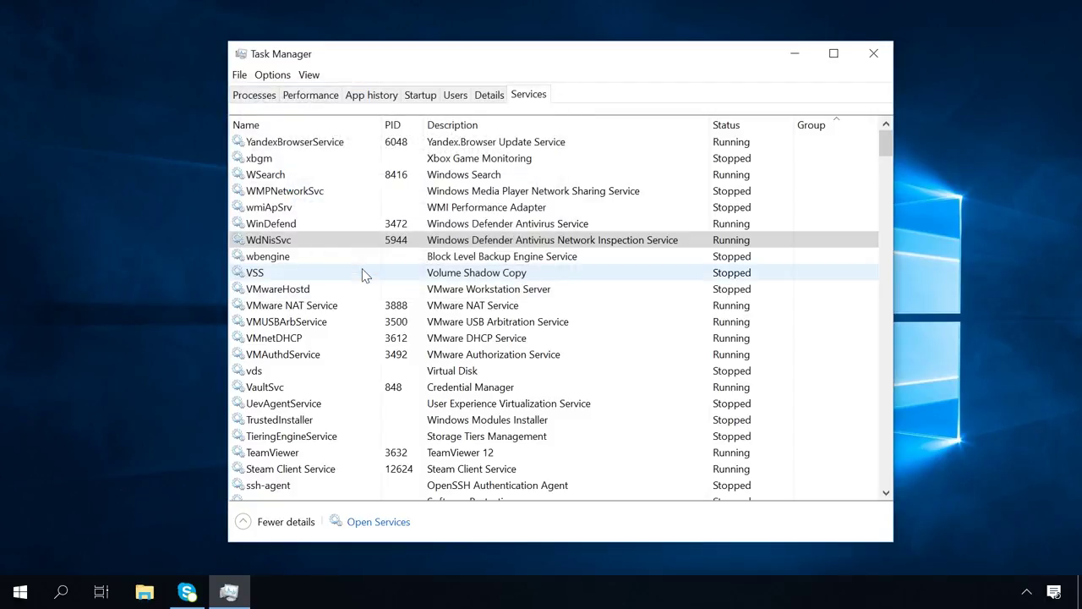
pyautogui.click(1061, 9)
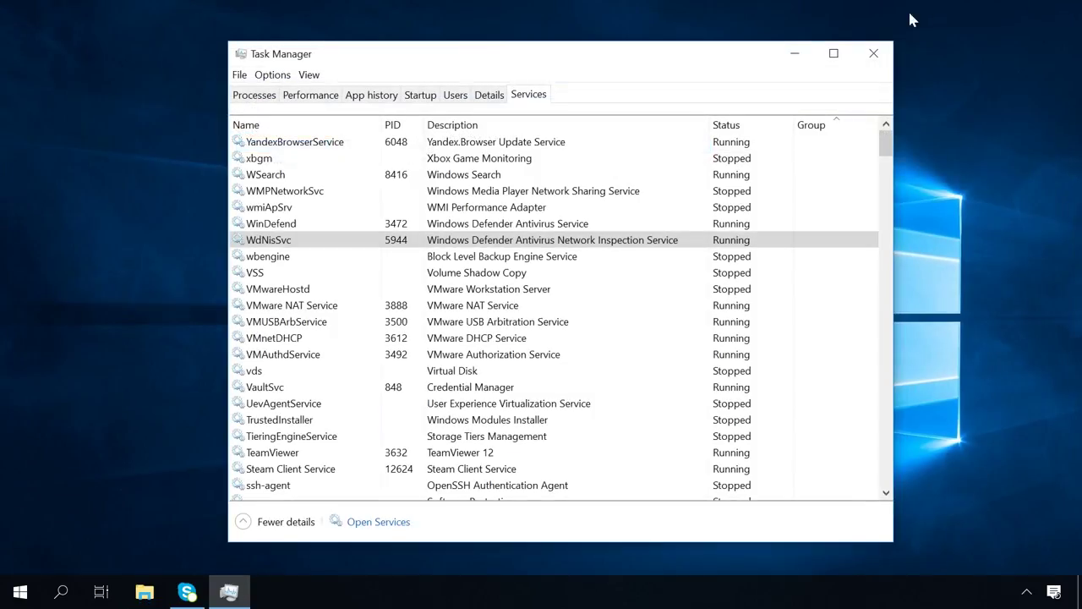
pyautogui.click(249, 76)
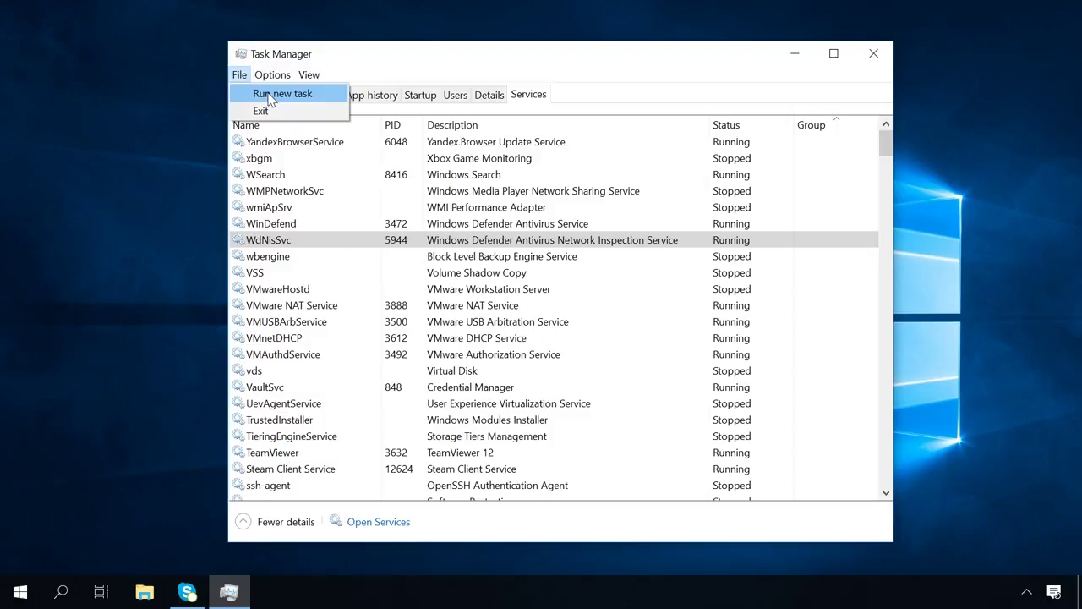
pyautogui.keyDown('ctrl'); pyautogui.click(270, 96); pyautogui.keyUp('ctrl')
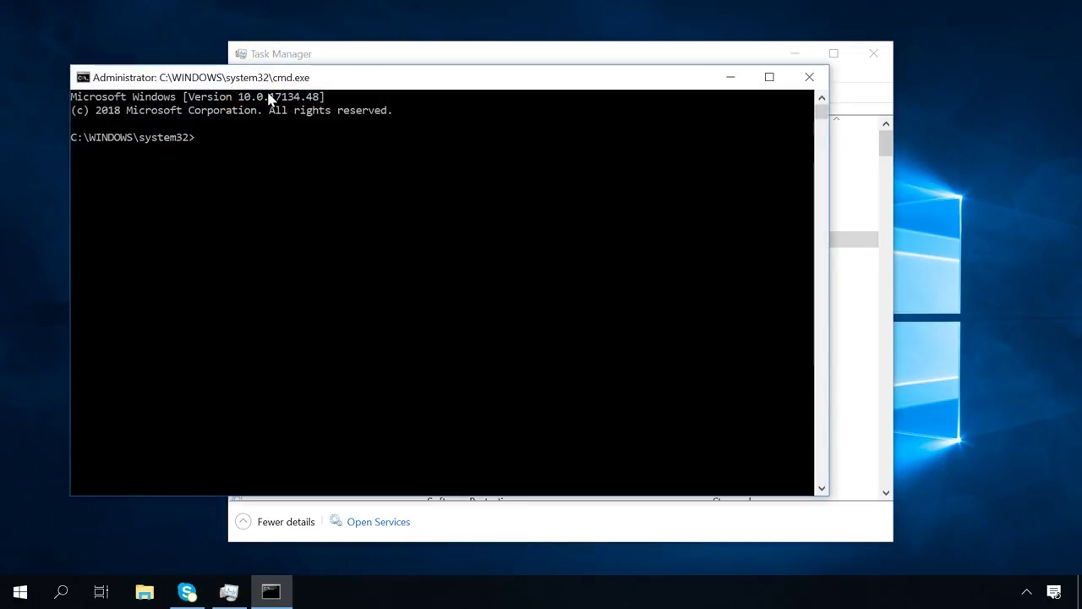
pyautogui.click(809, 77)
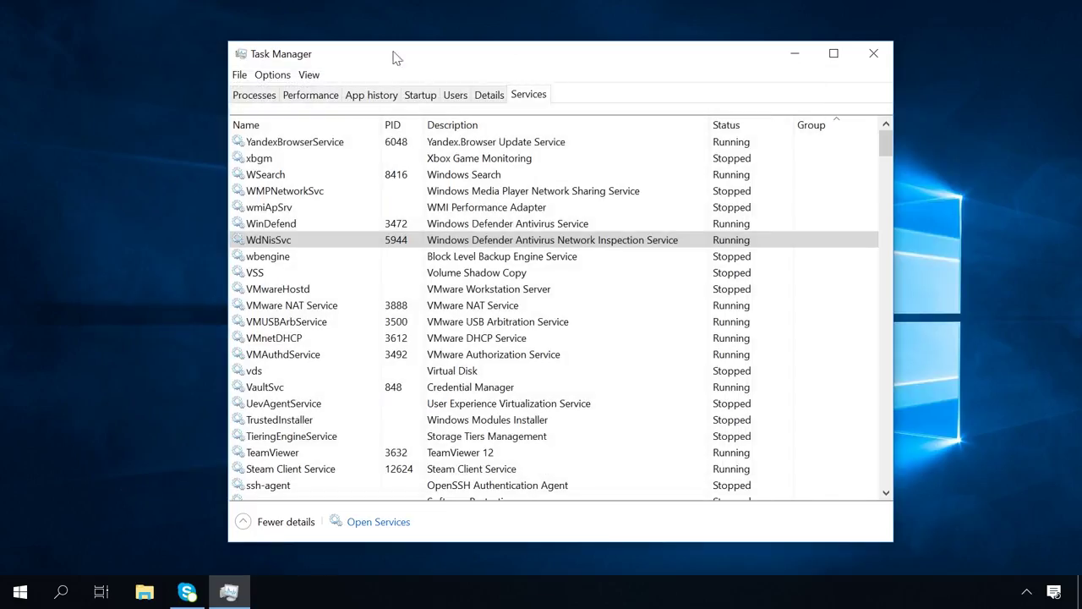
pyautogui.click(279, 76)
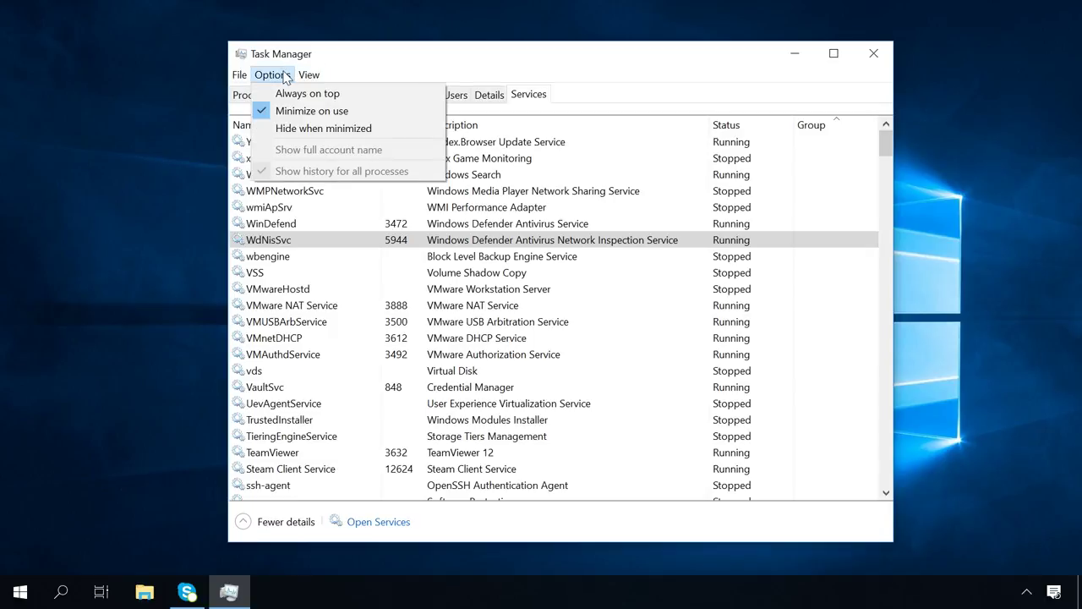
pyautogui.click(337, 62)
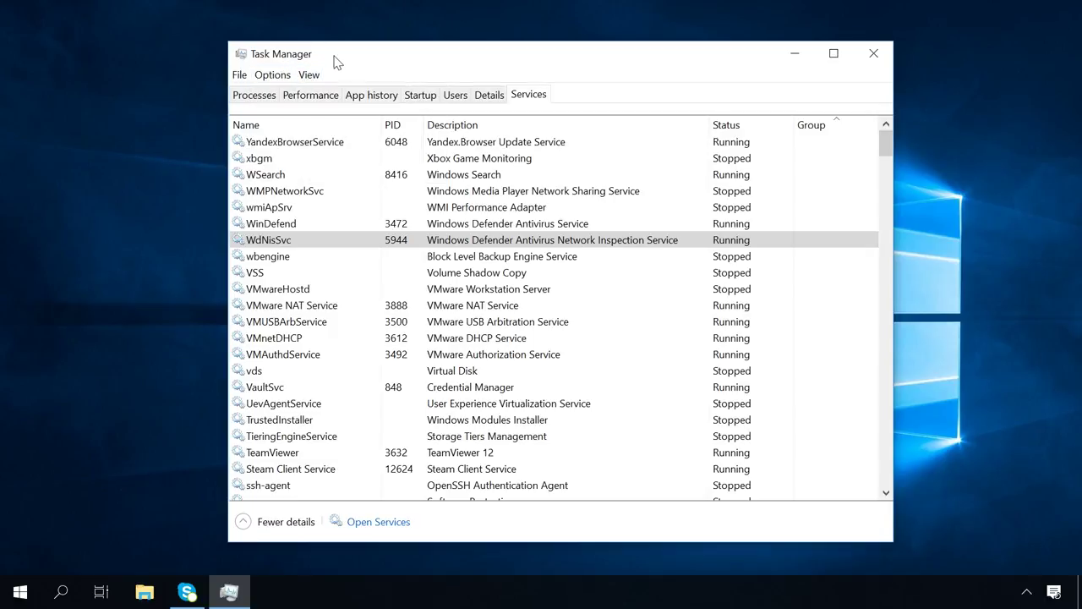
pyautogui.hotkey('alt', 'F4')
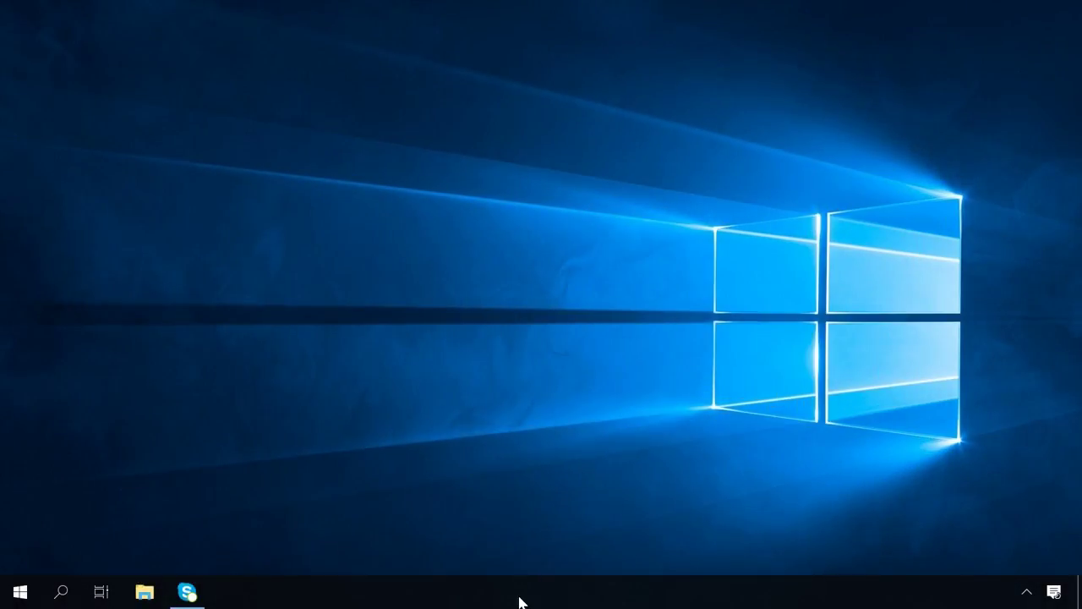
pyautogui.rightClick(517, 596)
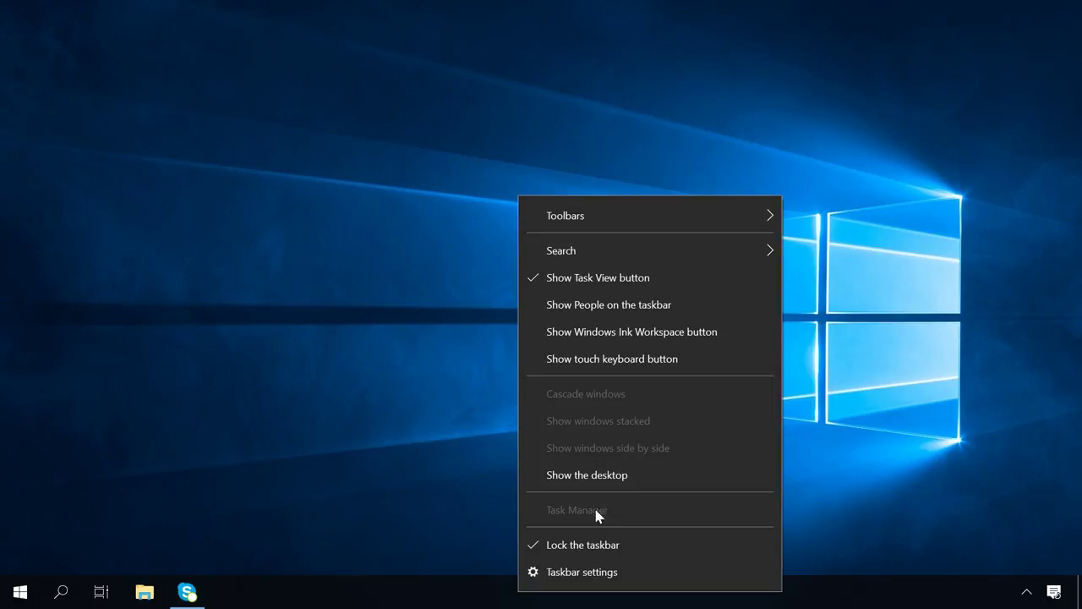
pyautogui.click(431, 499)
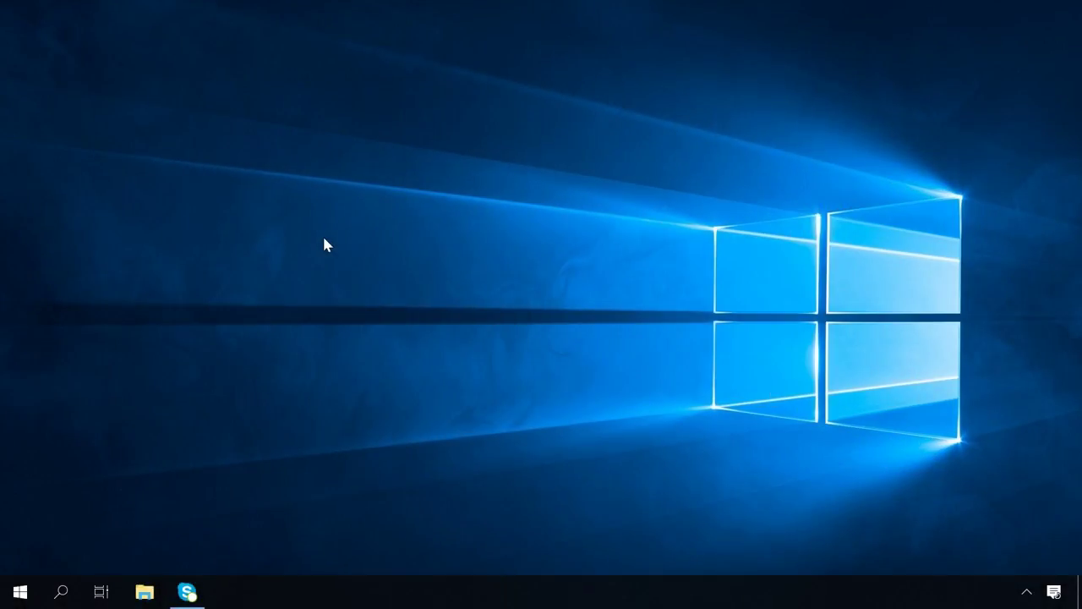
# - Launch Registry Editor from the Run prompt and approve its elevation request
pyautogui.press('super+r')
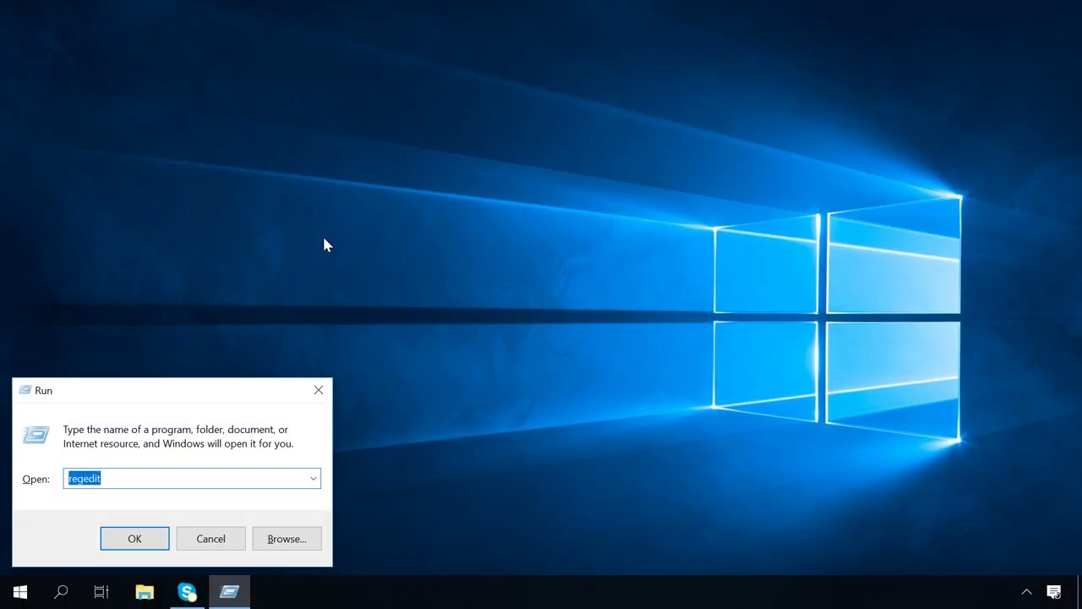
pyautogui.click(121, 539)
pyautogui.click(437, 402)
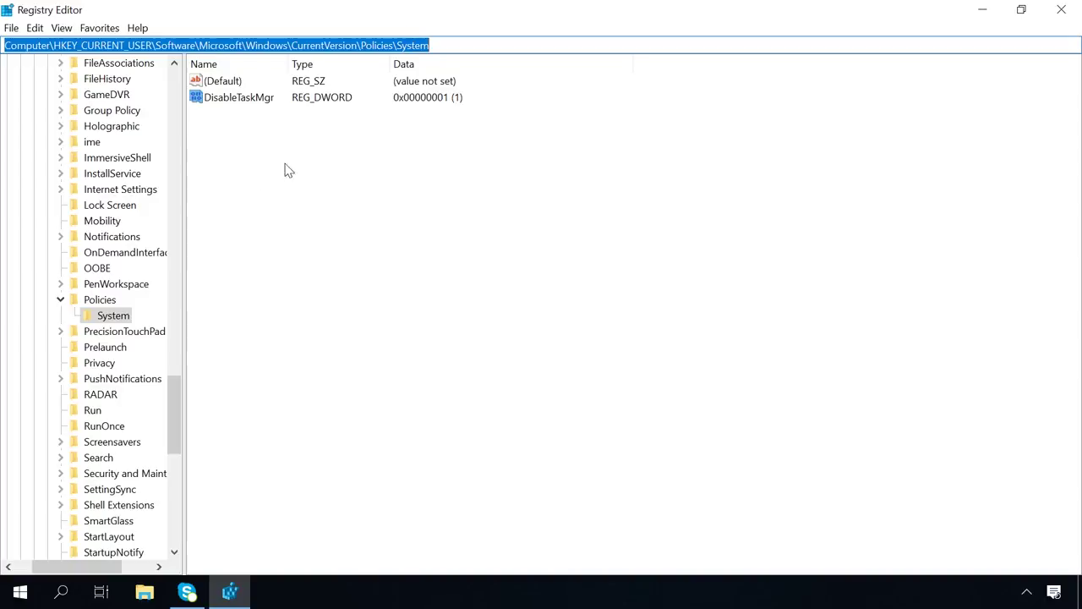
# - Set DisableTaskMgr under Policies\System to 0 and close Registry Editor
pyautogui.click(123, 315)
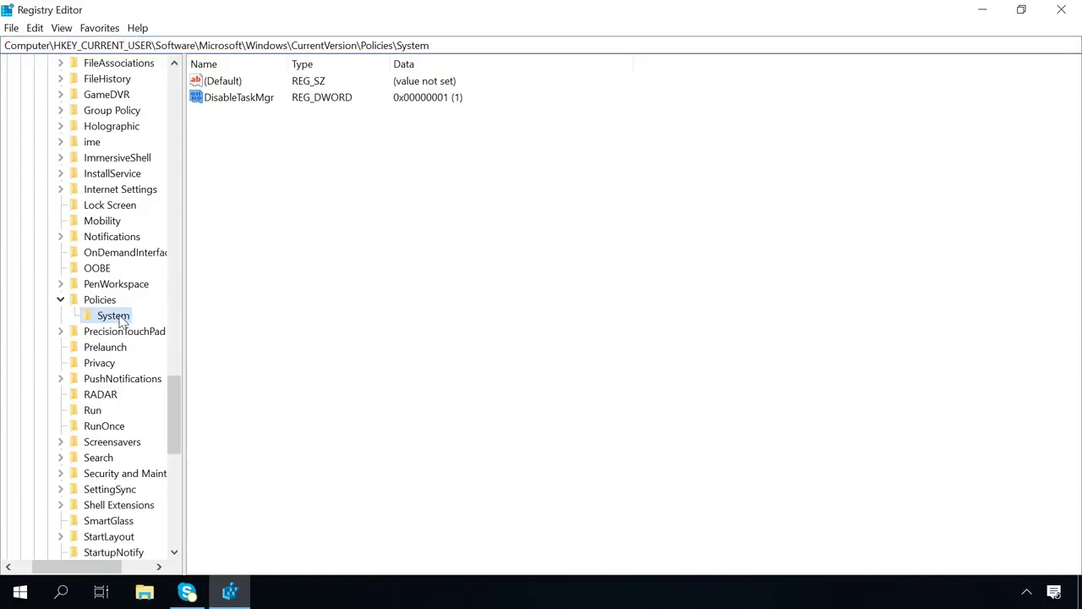
pyautogui.click(241, 98)
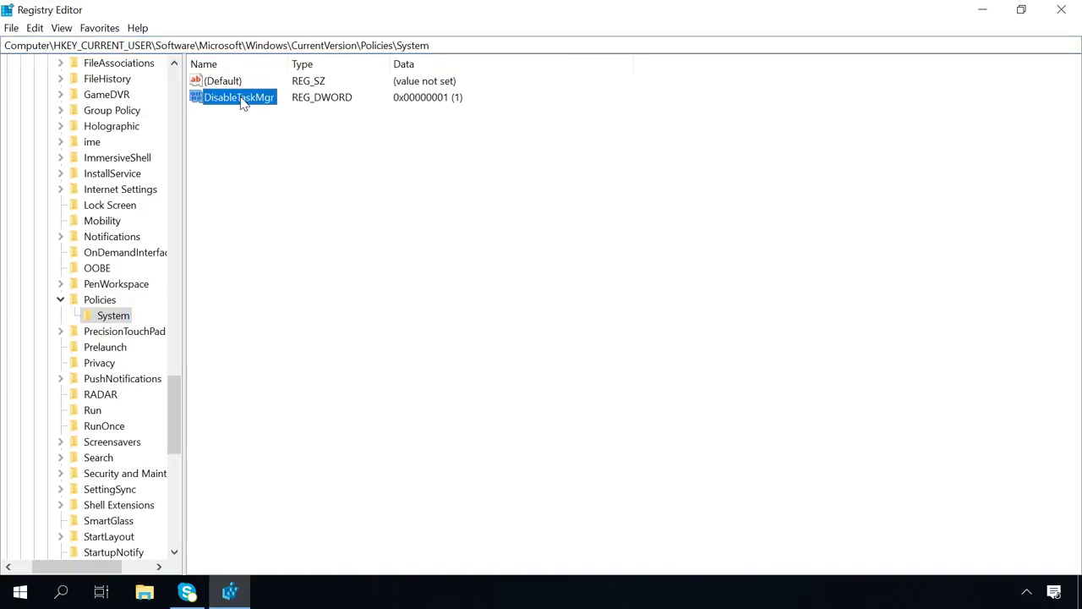
pyautogui.doubleClick(241, 98)
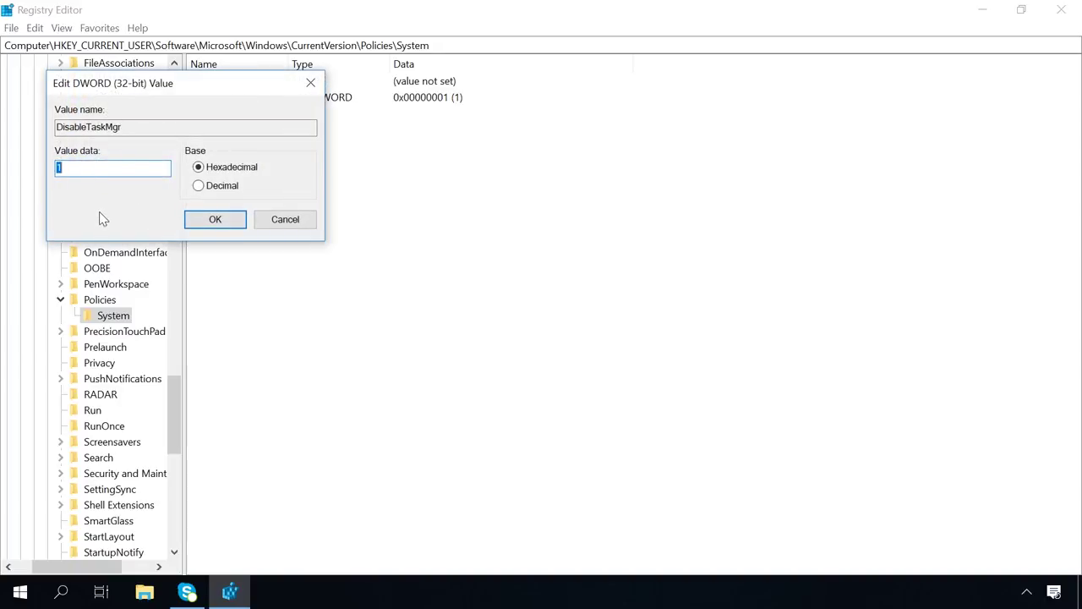
pyautogui.write('0')
pyautogui.click(203, 222)
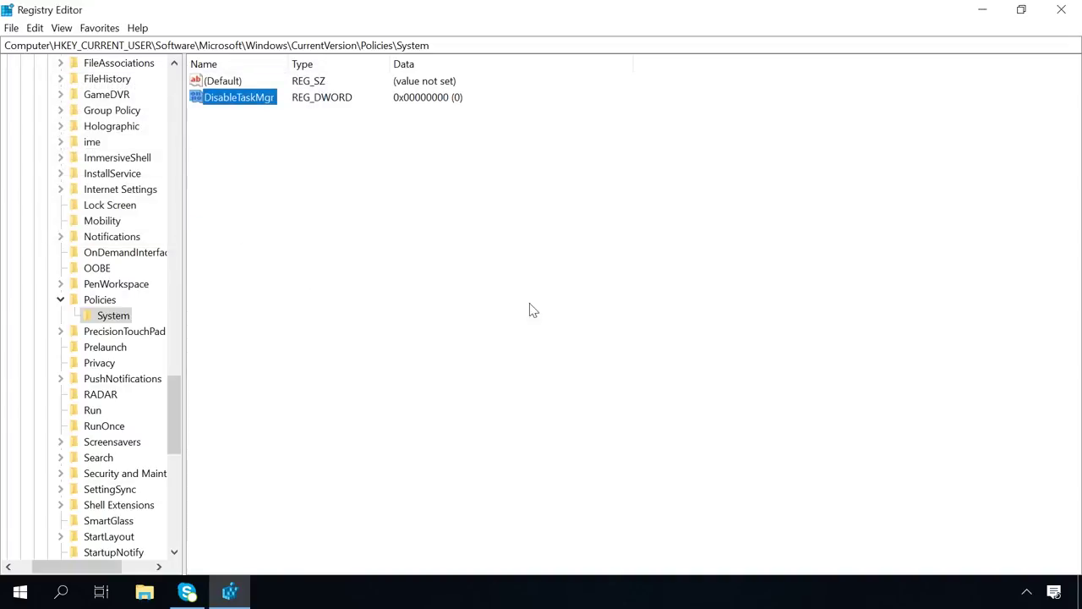
pyautogui.click(1061, 9)
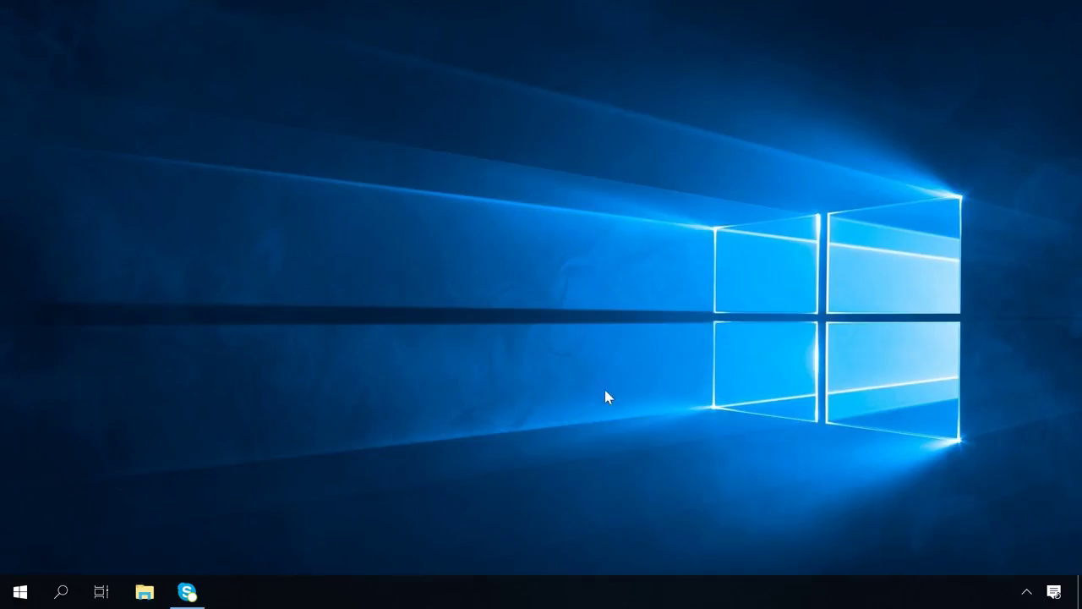
pyautogui.rightClick(516, 588)
pyautogui.click(59, 591)
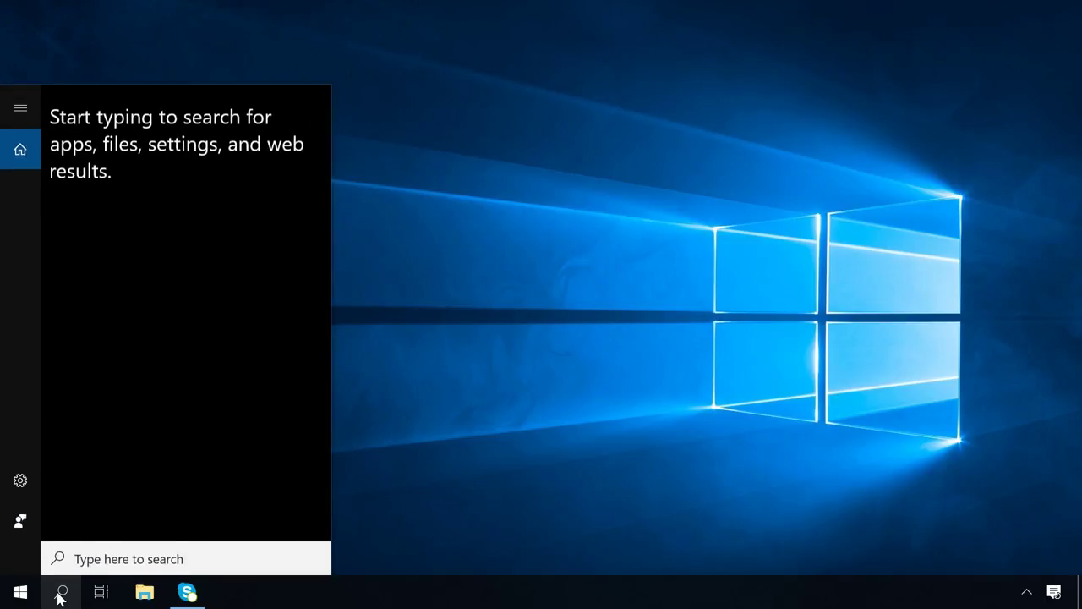
pyautogui.write('gped')
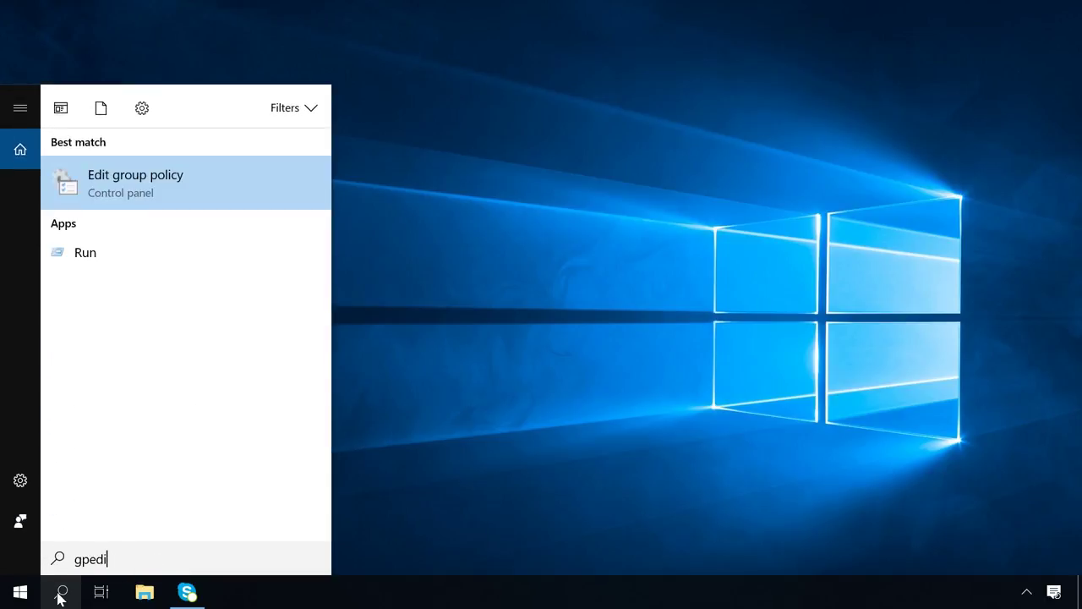
pyautogui.write('it.msc')
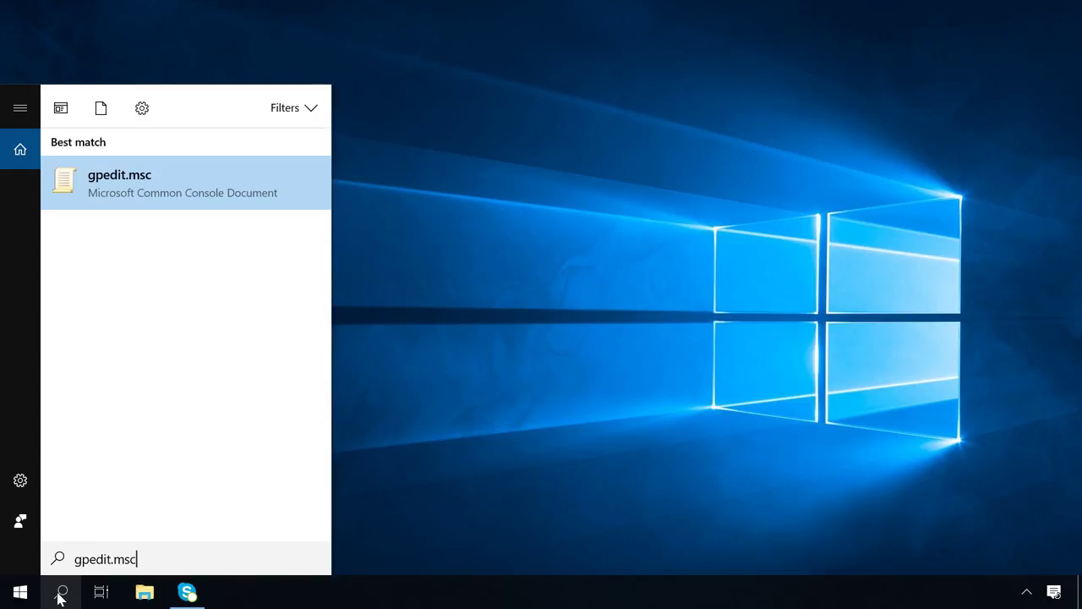
pyautogui.click(205, 177)
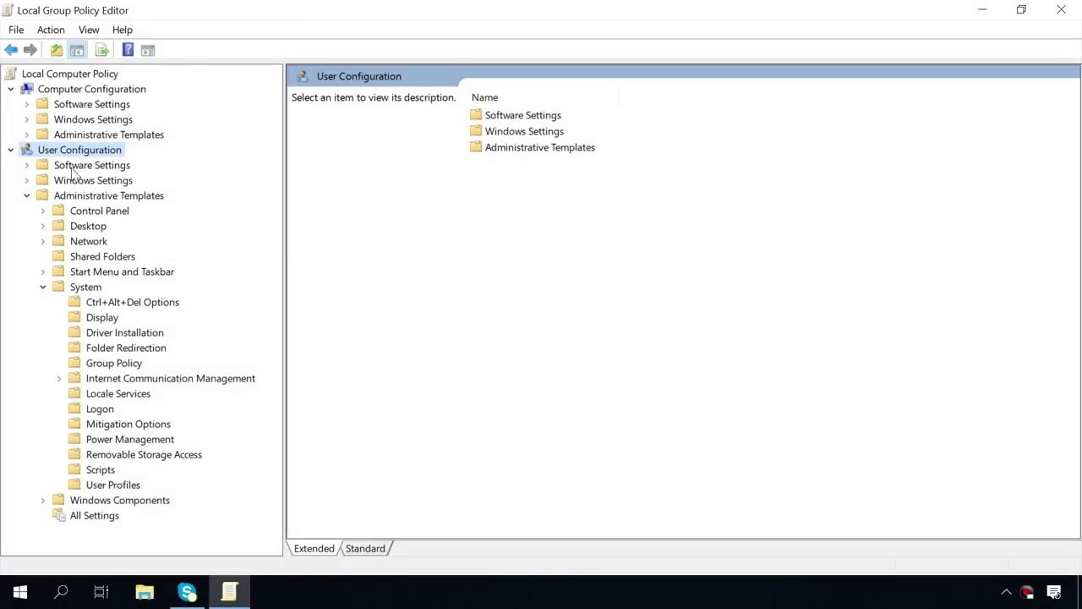
pyautogui.click(82, 197)
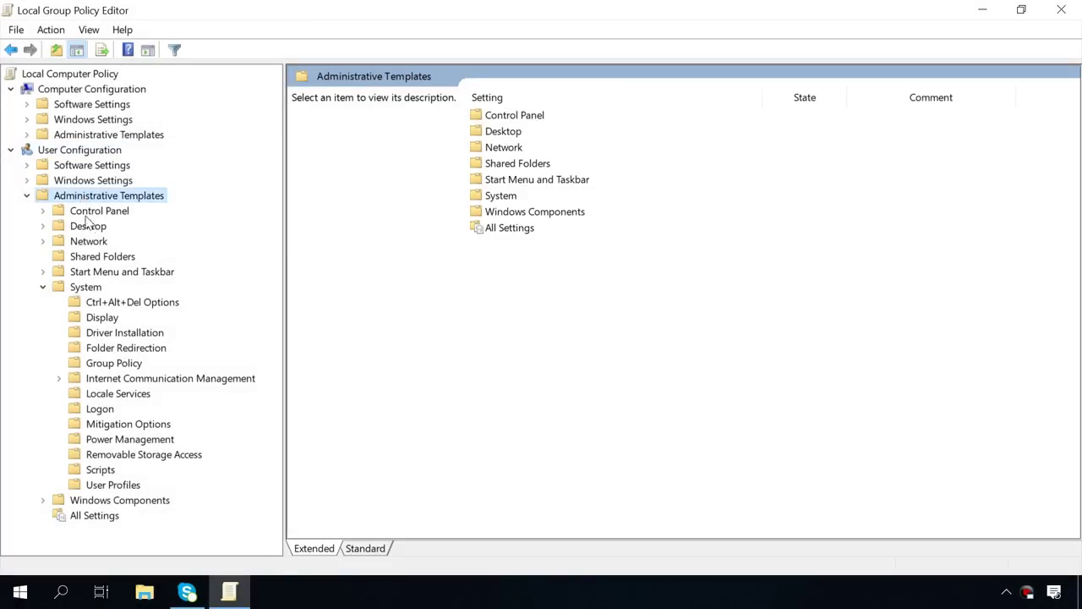
pyautogui.click(87, 288)
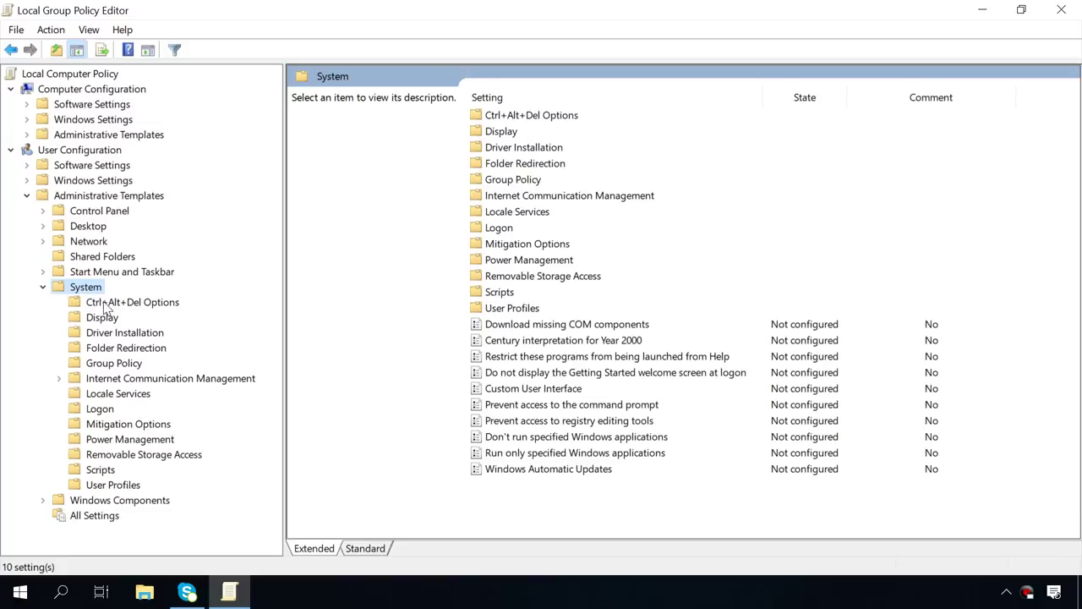
pyautogui.click(104, 304)
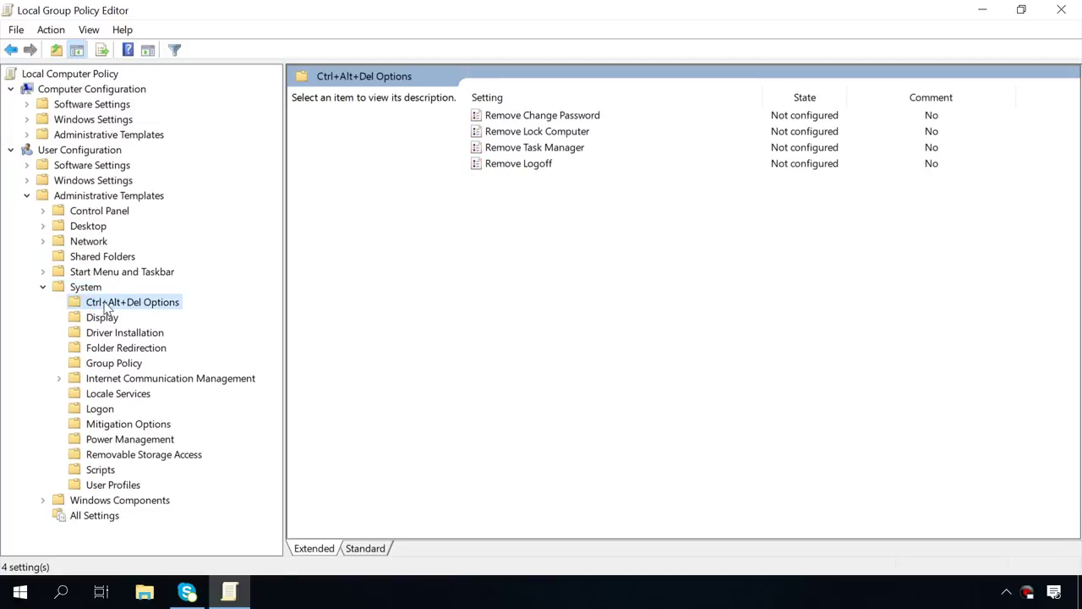
pyautogui.doubleClick(538, 148)
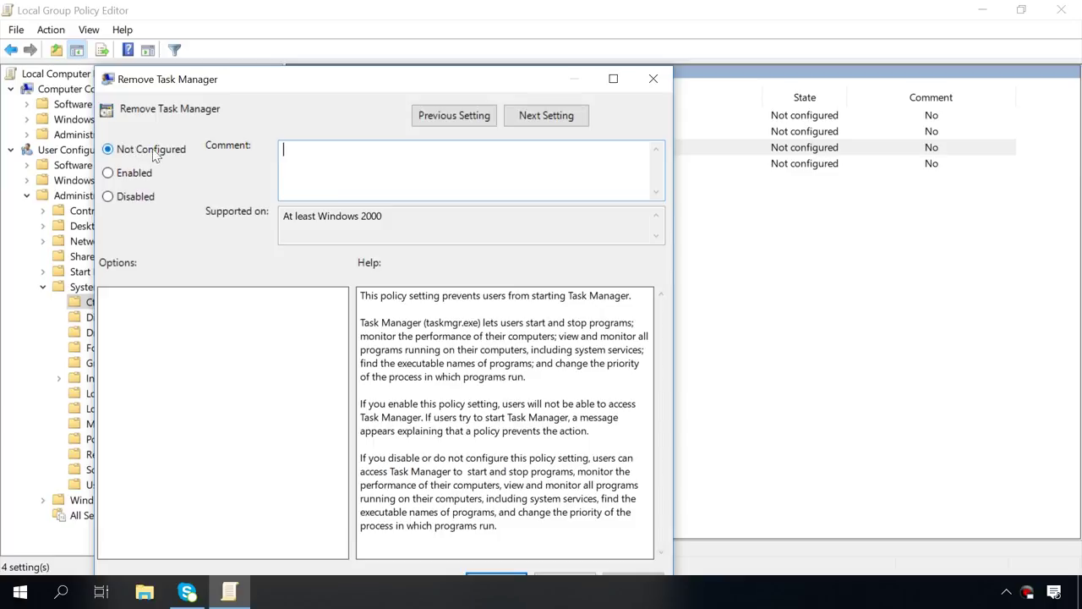
pyautogui.moveTo(257, 80); pyautogui.dragTo(270, 39)
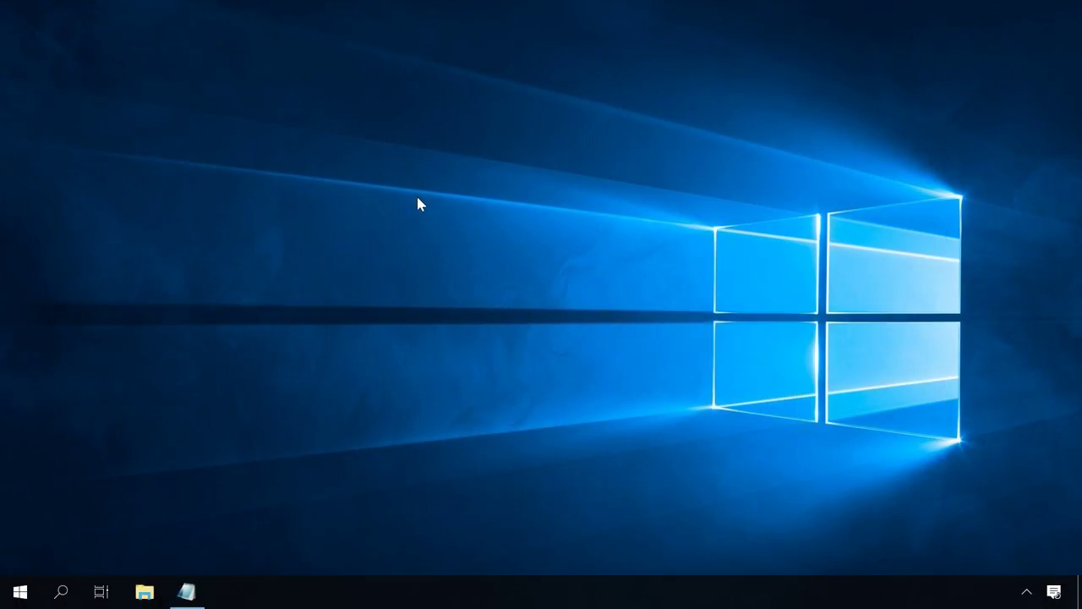
# - Search cmd, run Command Prompt as administrator accepting the UAC prompt, and maximize it
pyautogui.click(60, 591)
pyautogui.write('cmd')
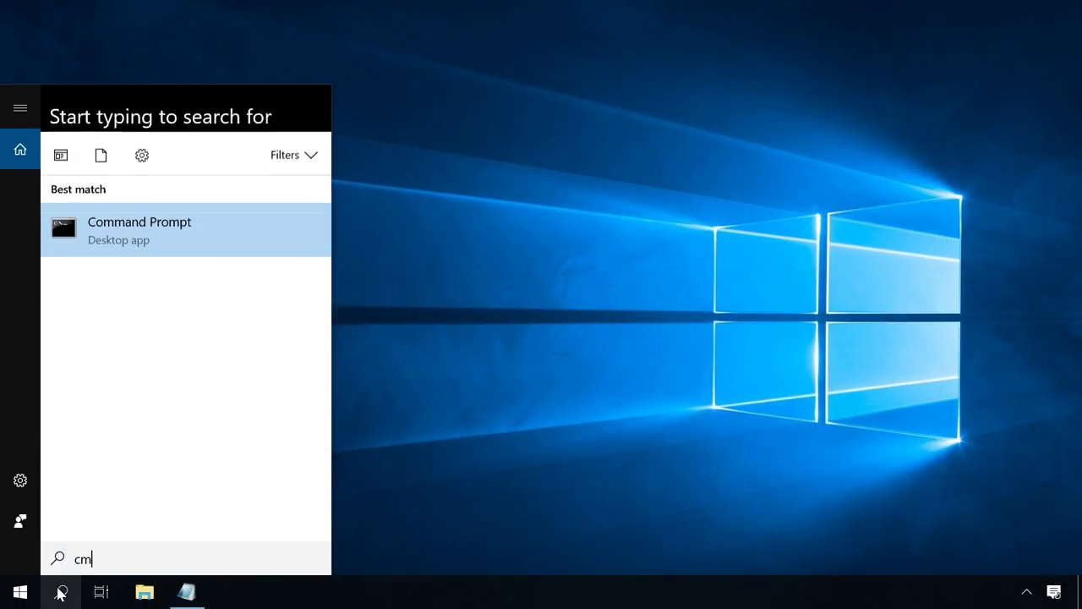
pyautogui.rightClick(207, 177)
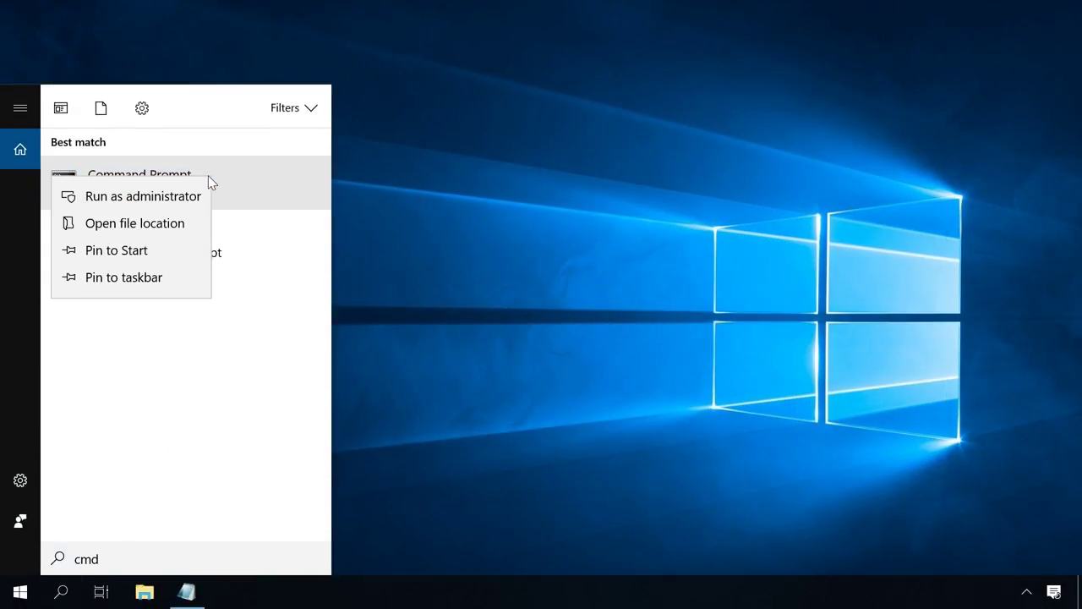
pyautogui.click(163, 197)
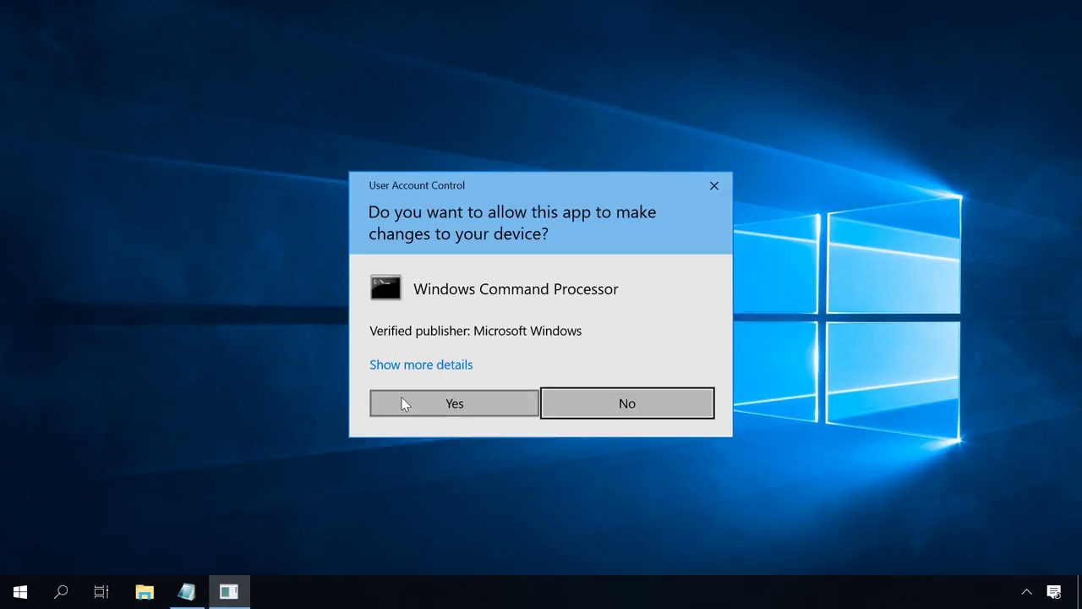
pyautogui.click(408, 404)
pyautogui.click(723, 36)
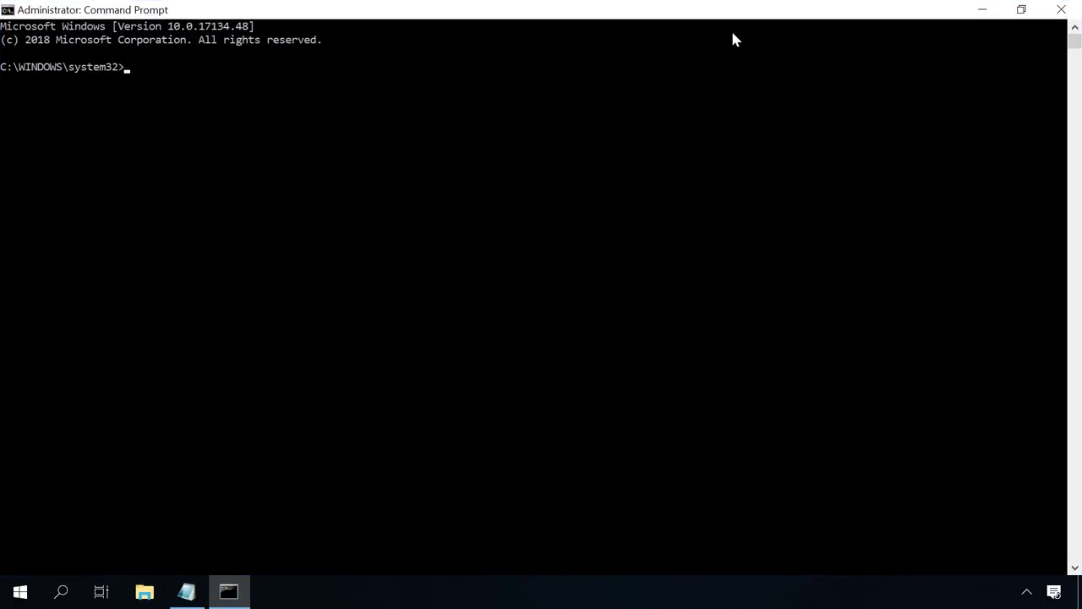
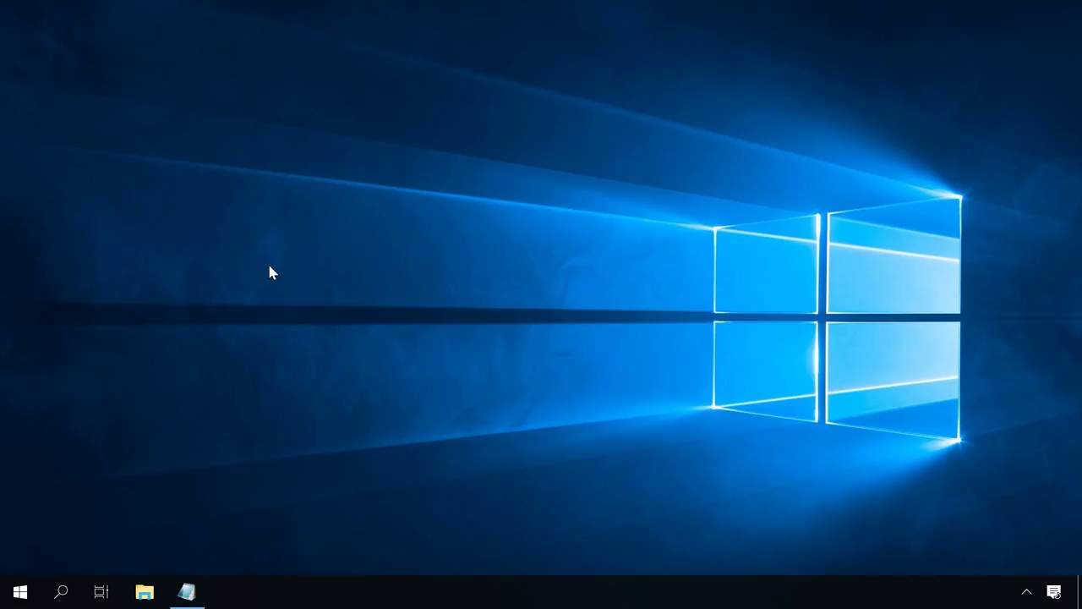
# - Create a text document on the desktop named 'New Text Document.txt' from the right-click New menu
pyautogui.rightClick(85, 315)
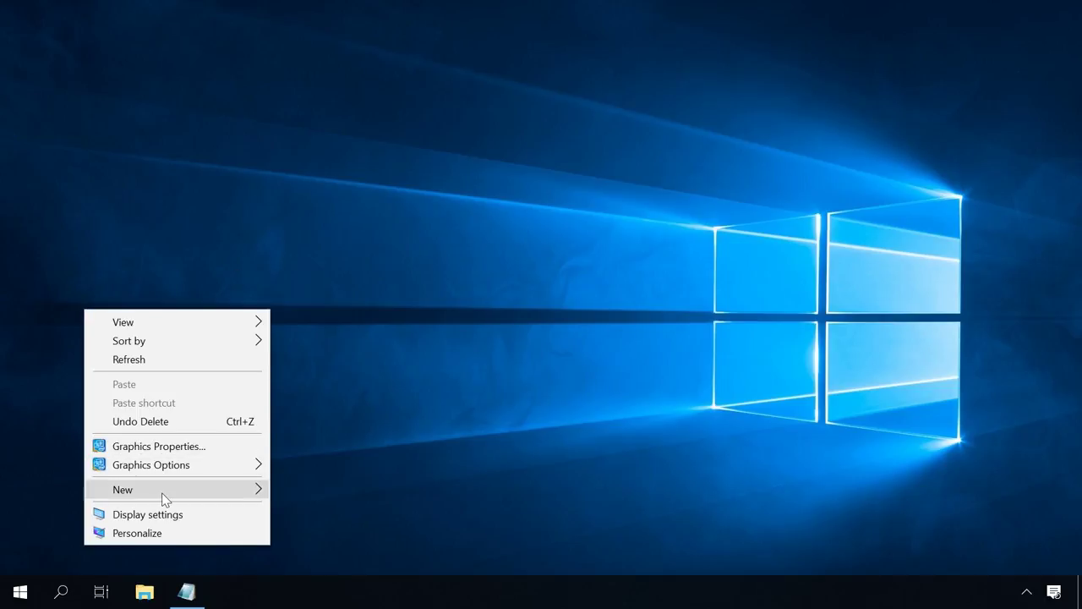
pyautogui.moveTo(168, 497)
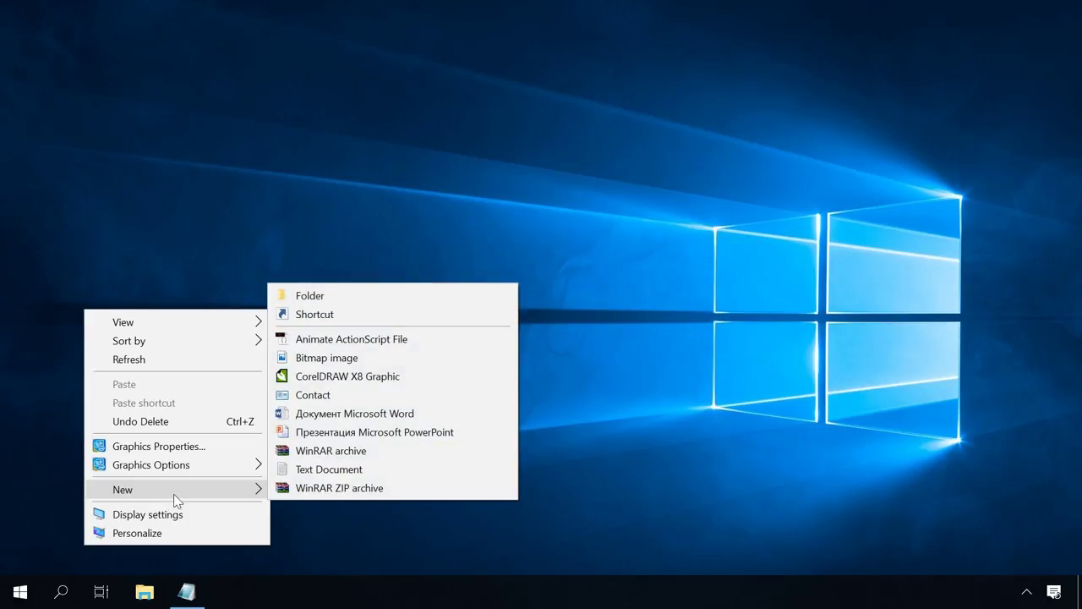
pyautogui.click(315, 471)
pyautogui.click(102, 304)
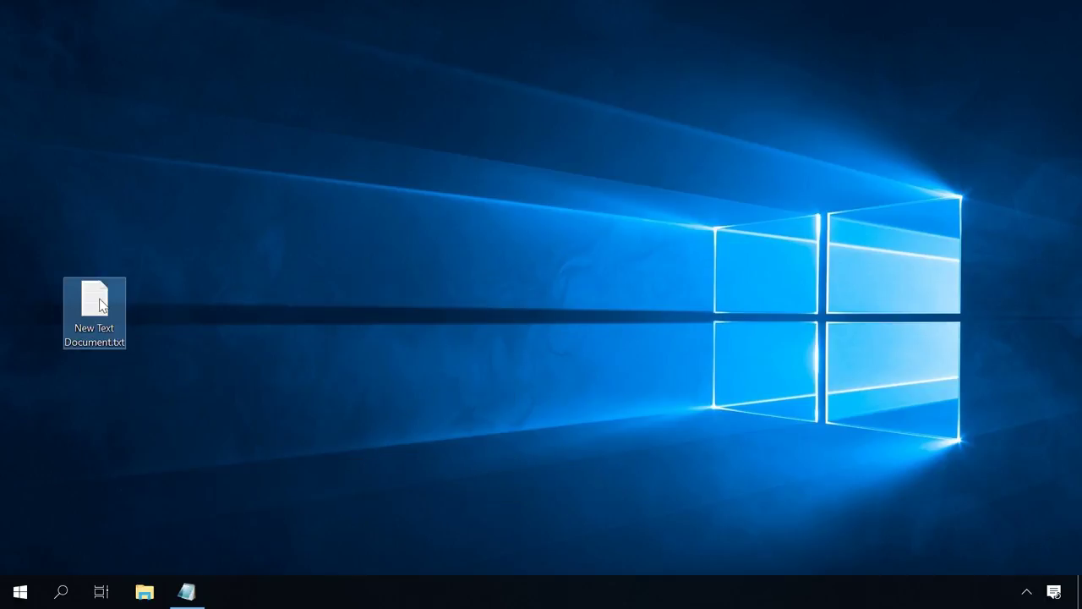
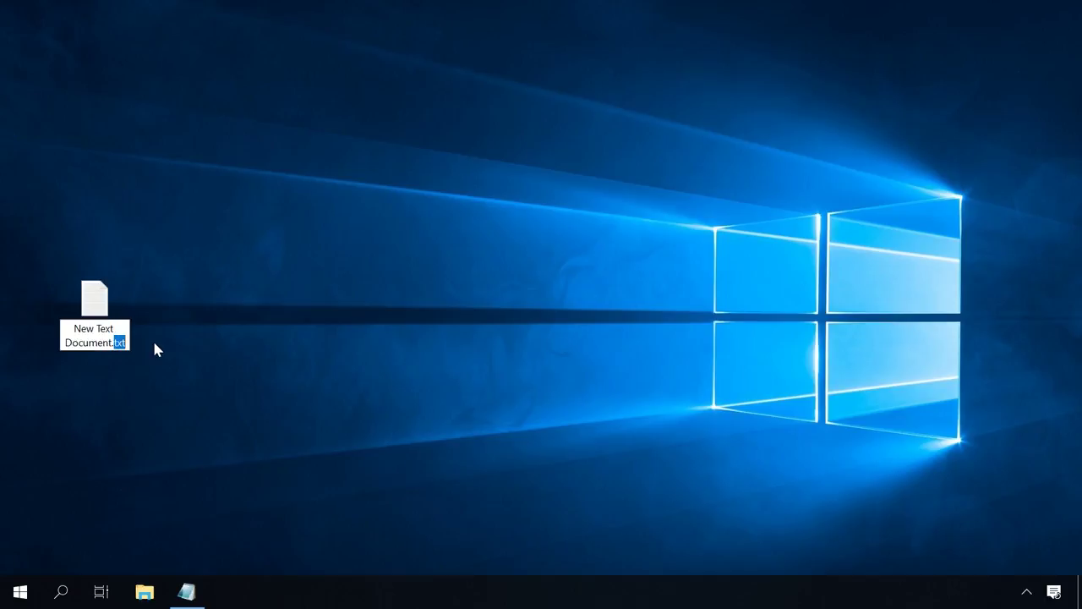
# - Change the desktop text file's extension to .bat and confirm the extension change warning
pyautogui.write('bat')
pyautogui.press('Return')
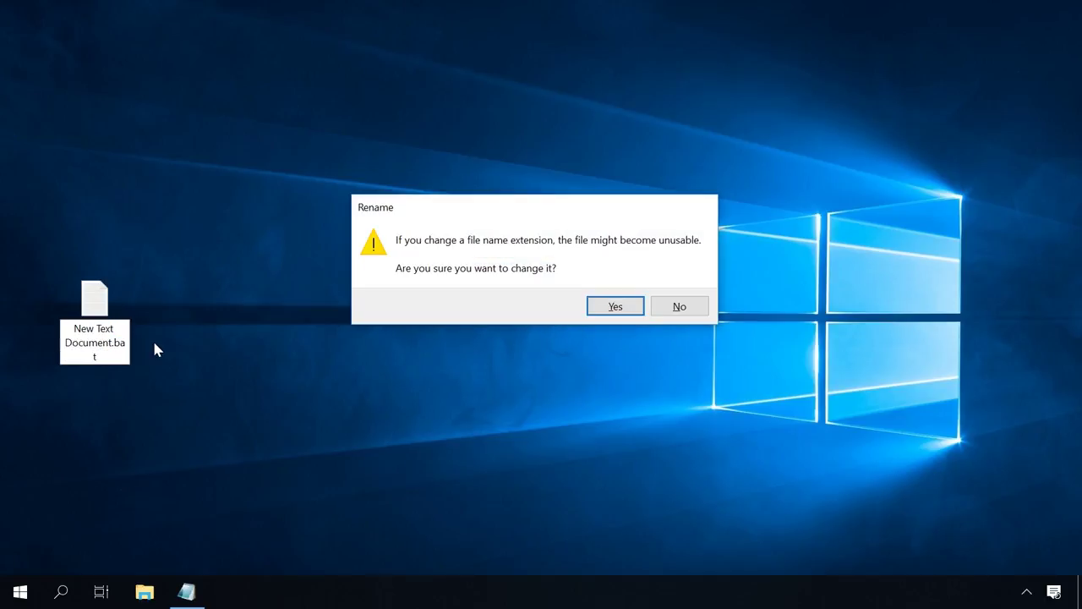
pyautogui.press('Return')
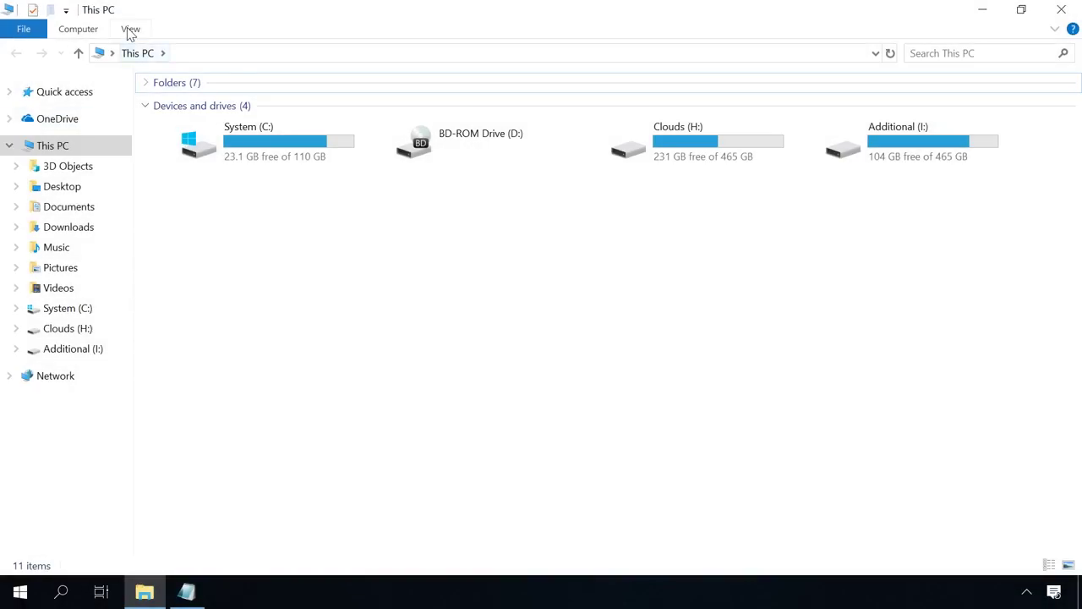
pyautogui.click(130, 31)
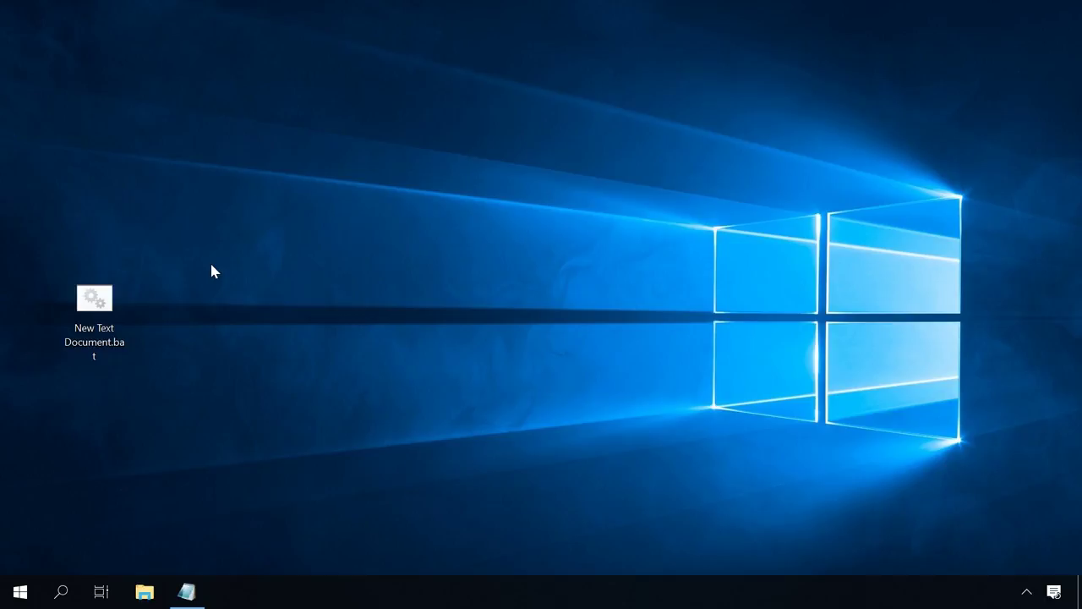
# - Create a new text document on the desktop for the registry entries
pyautogui.rightClick(156, 421)
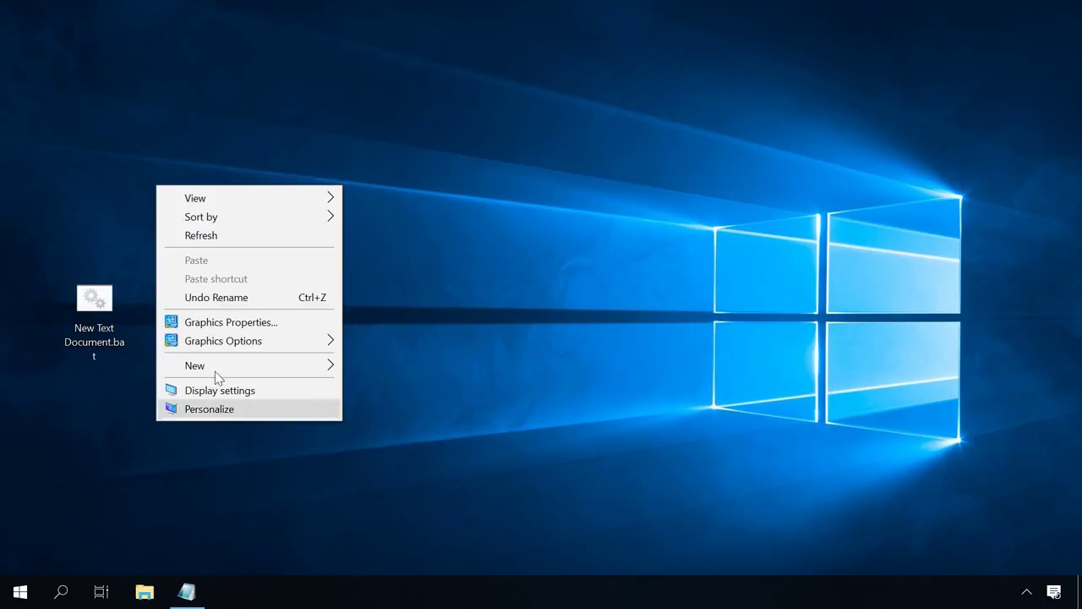
pyautogui.moveTo(218, 367)
pyautogui.click(401, 541)
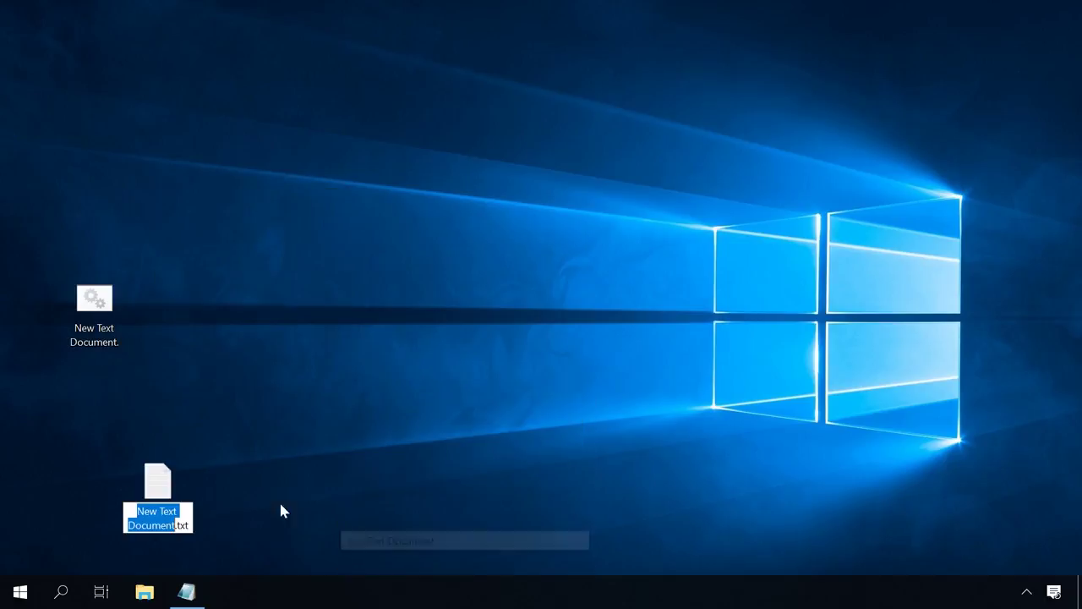
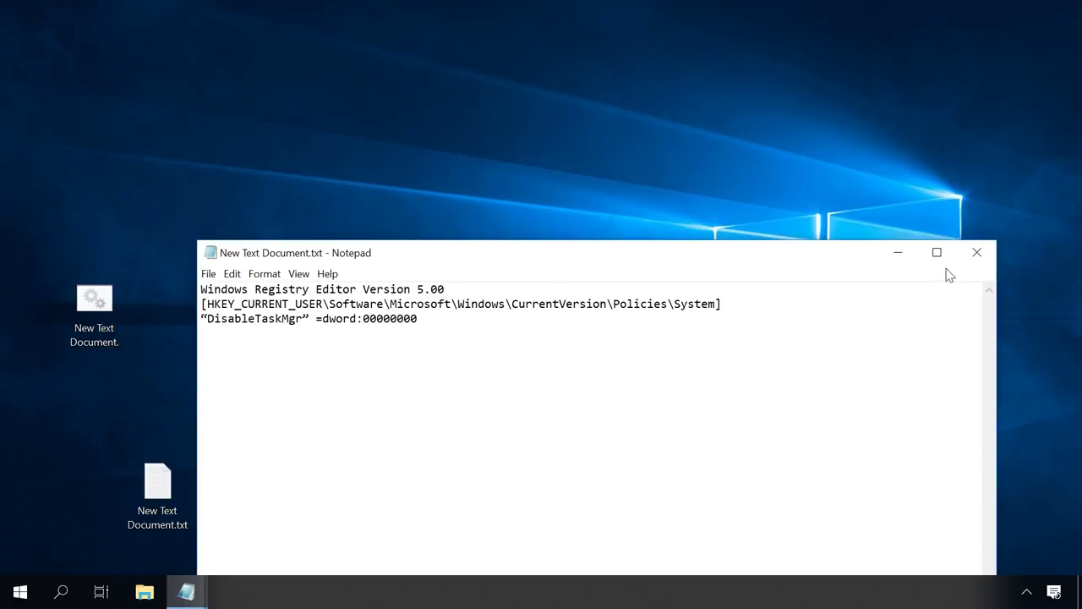
# - Save the DisableTaskMgr registry text, then change the desktop file's extension from .txt to .reg
pyautogui.click(972, 252)
pyautogui.click(507, 316)
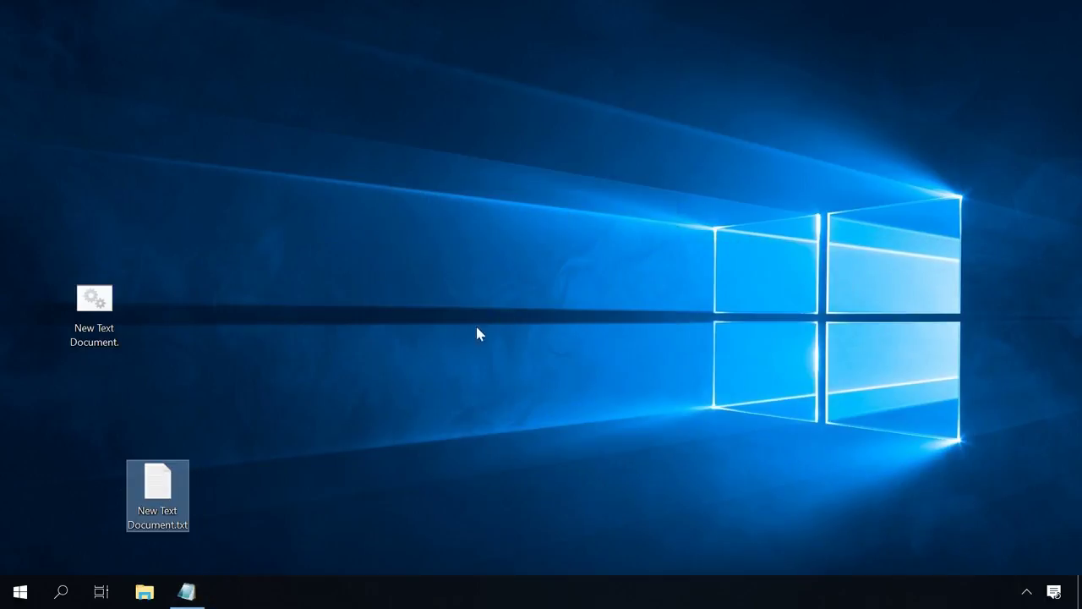
pyautogui.click(170, 473)
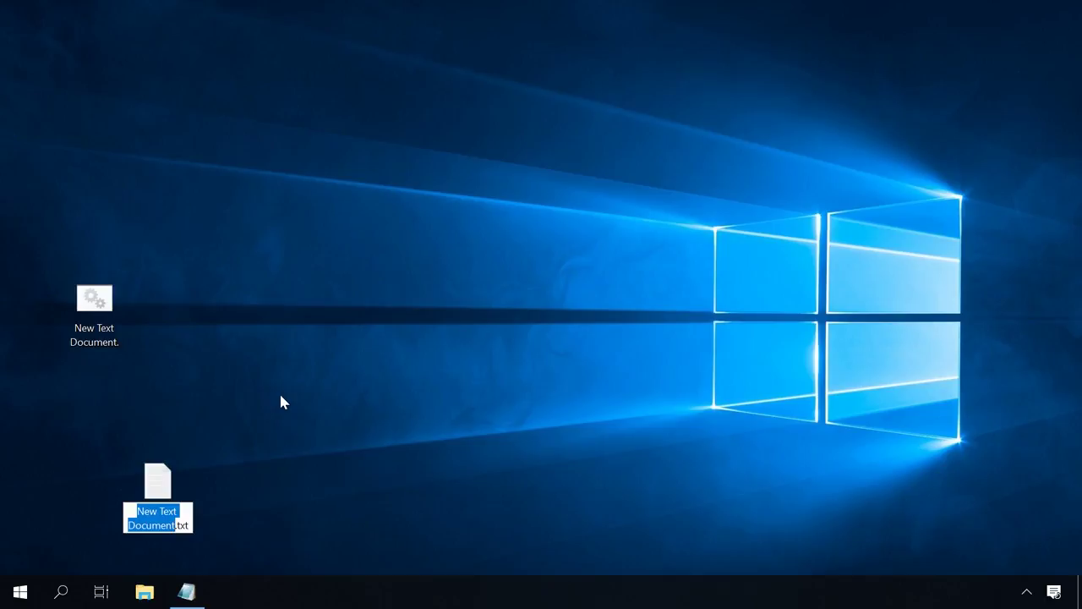
pyautogui.press('Right')
pyautogui.hotkey('shift', 'Right')
pyautogui.hotkey('shift', 'Right')
pyautogui.hotkey('shift', 'Right')
pyautogui.hotkey('shift', 'Right')
pyautogui.write('reg')
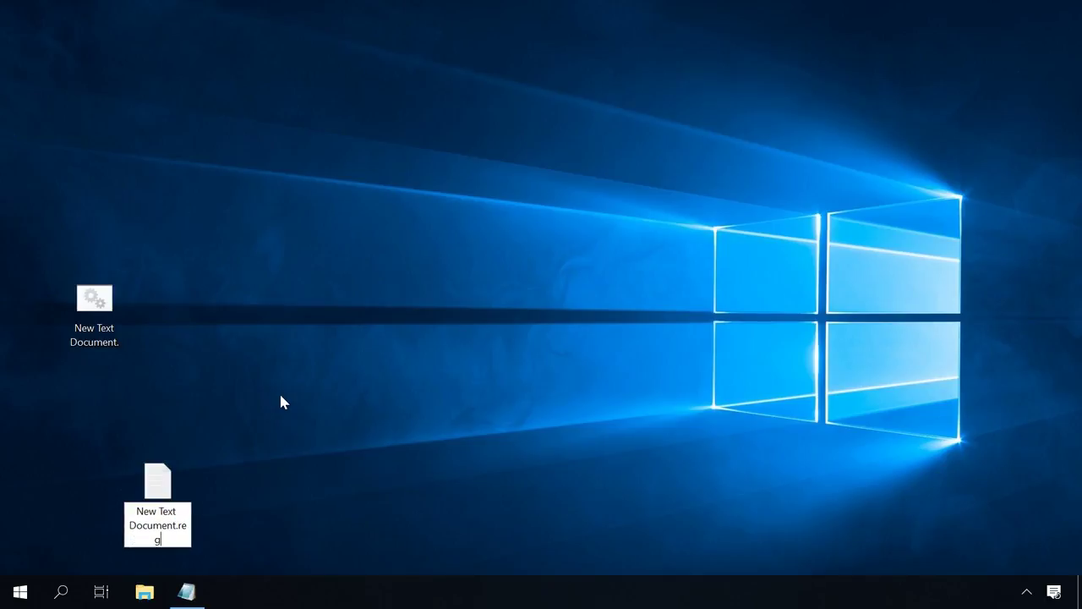
pyautogui.press('Return')
pyautogui.press('Return')
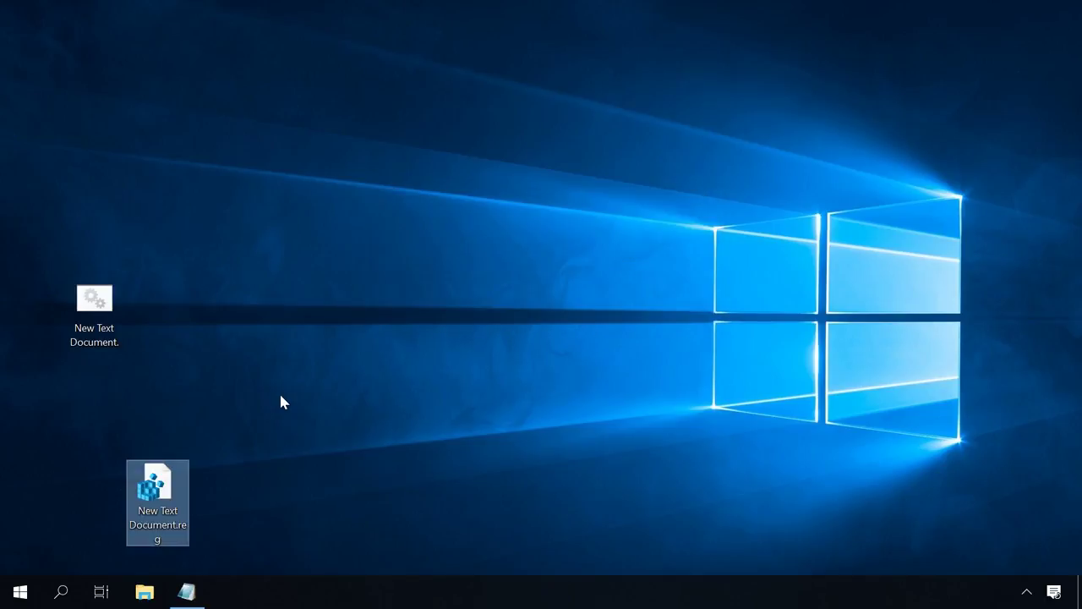
# - Merge New Text Document.reg into the registry, accepting the prompts, then open Start's Power options
pyautogui.doubleClick(148, 488)
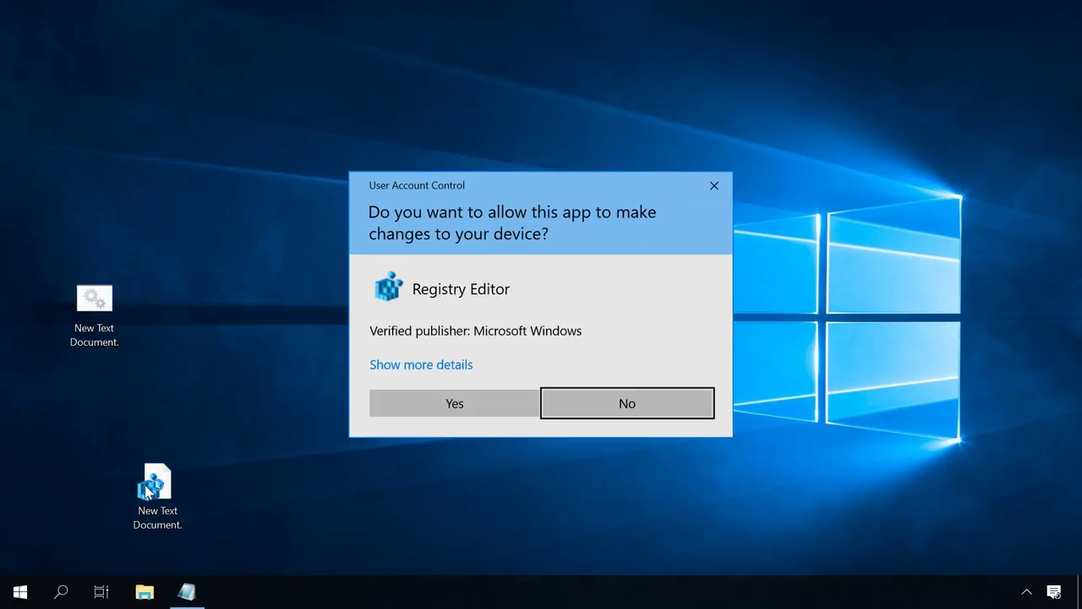
pyautogui.click(411, 404)
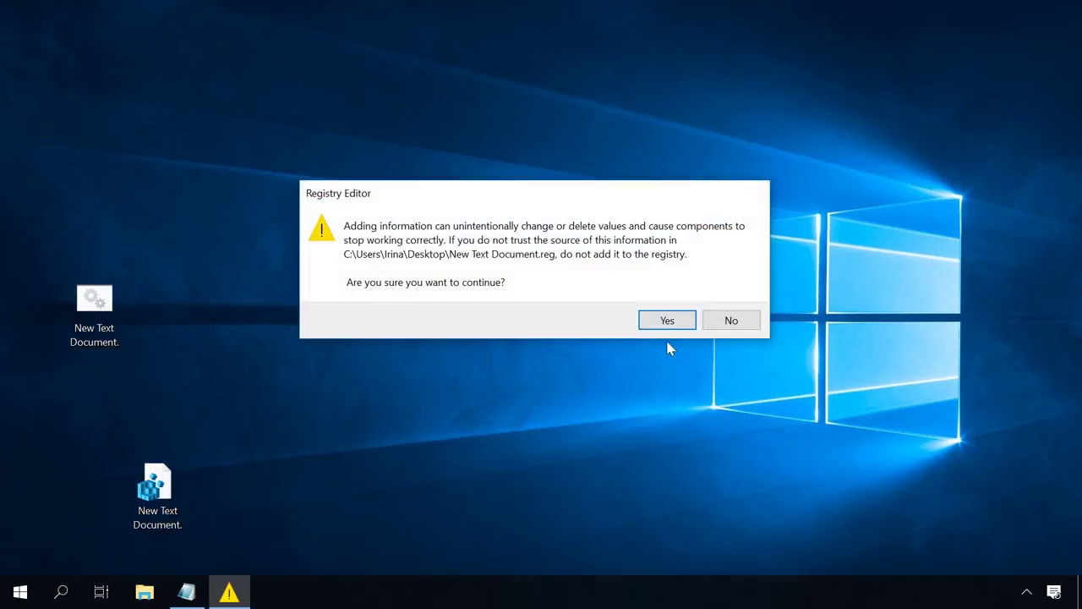
pyautogui.click(677, 319)
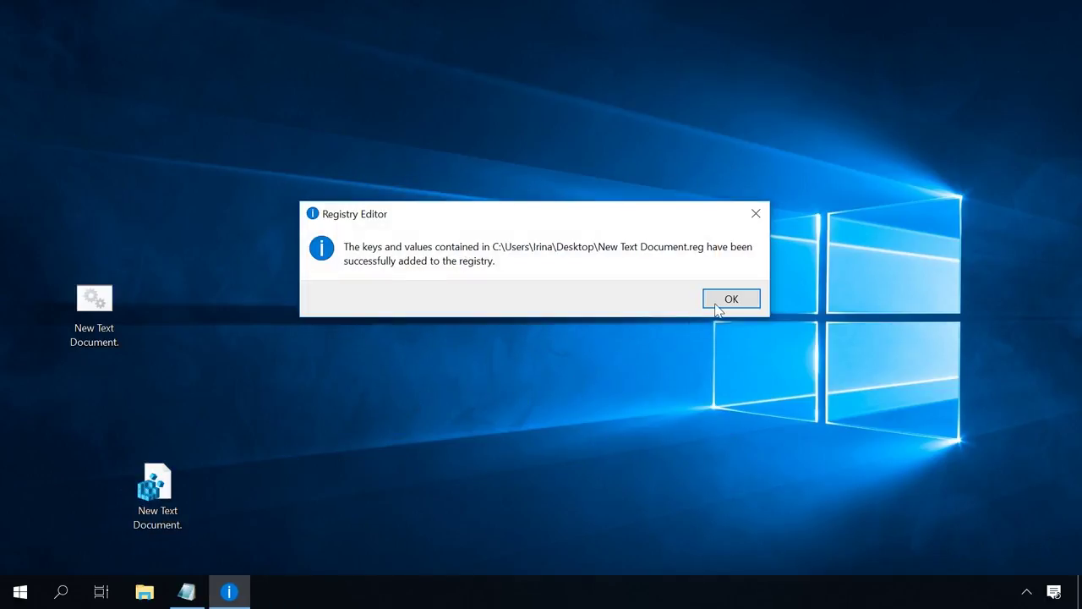
pyautogui.click(717, 308)
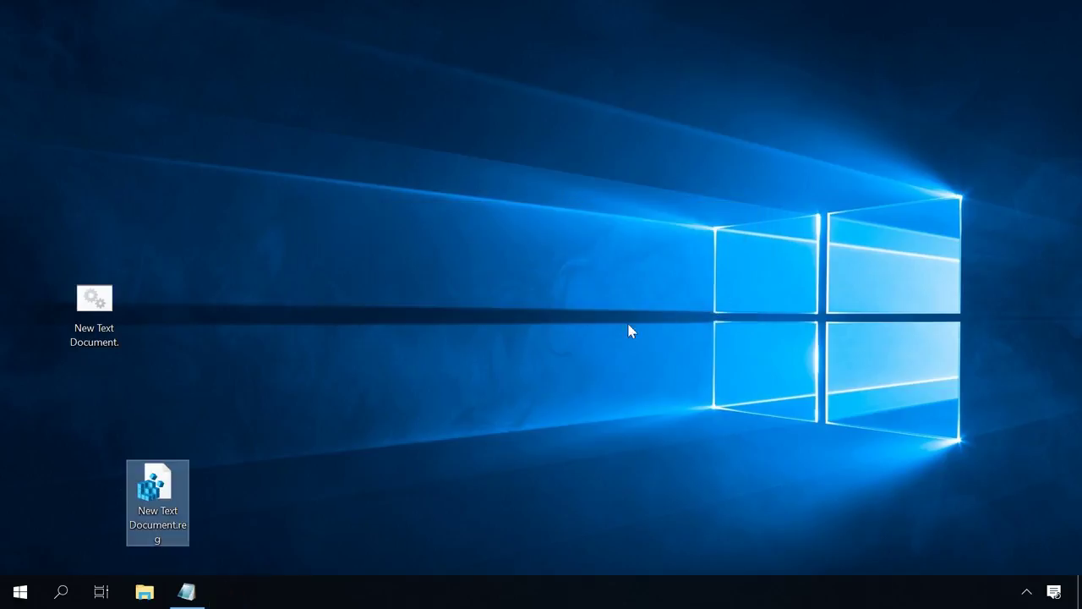
pyautogui.click(21, 591)
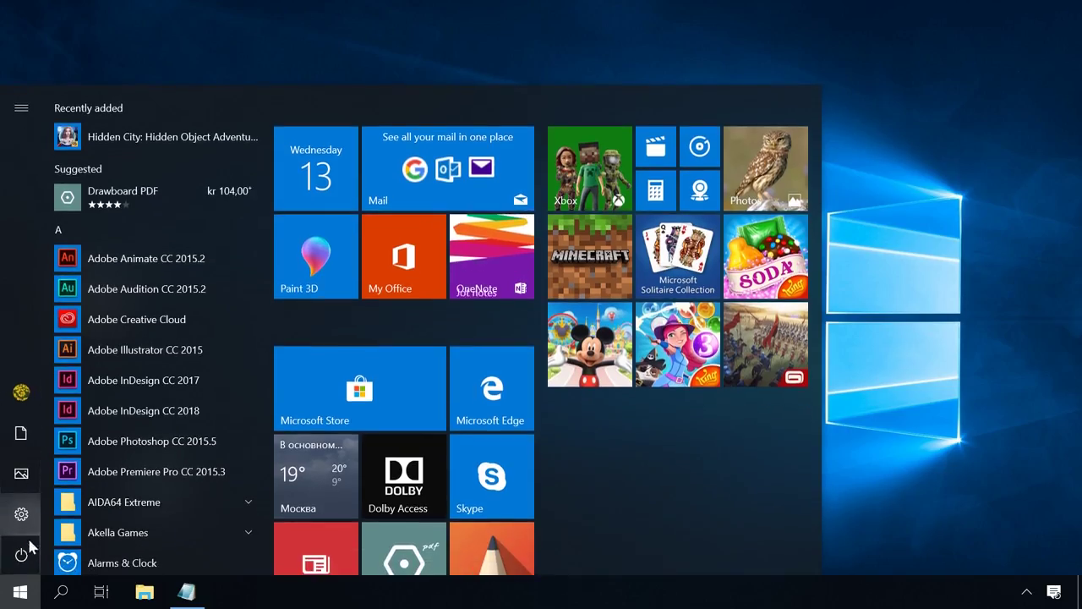
pyautogui.click(29, 545)
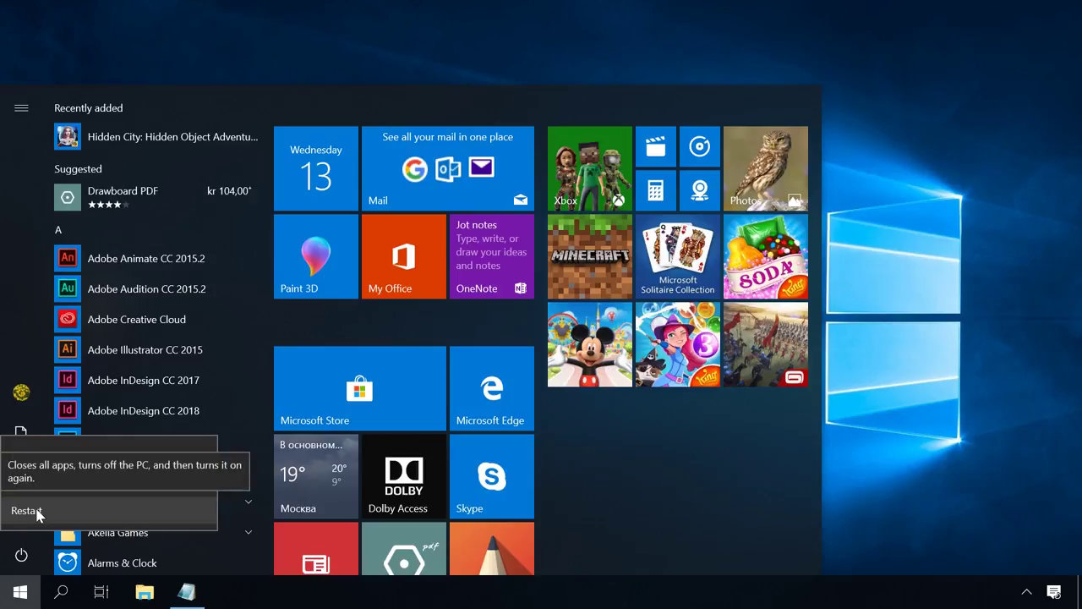